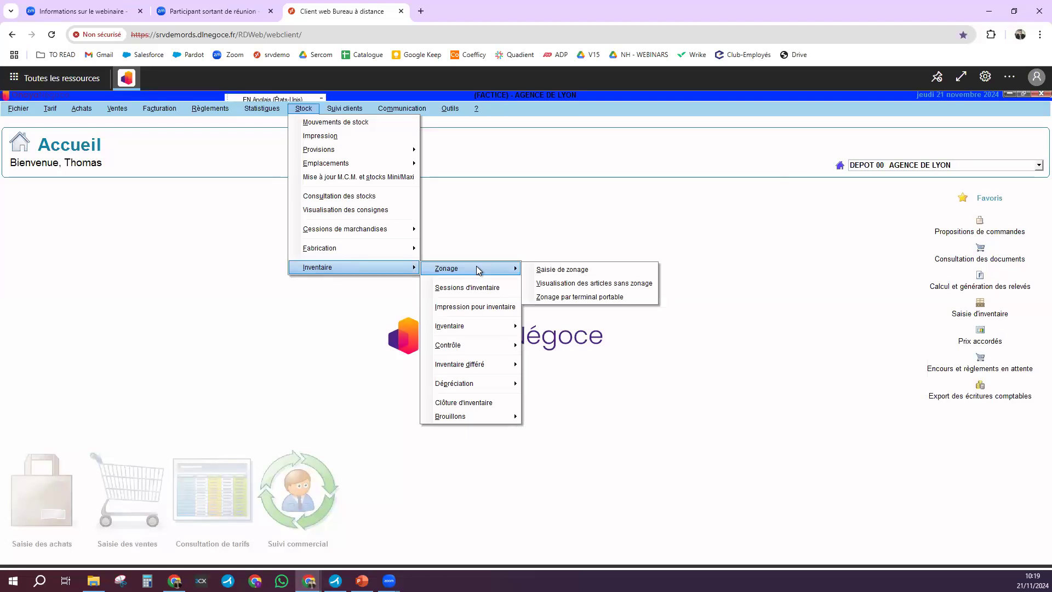
# Open the zoning entry screen (Saisie de zonage) and list every zone using the % wildcard.
pyautogui.click(556, 269)
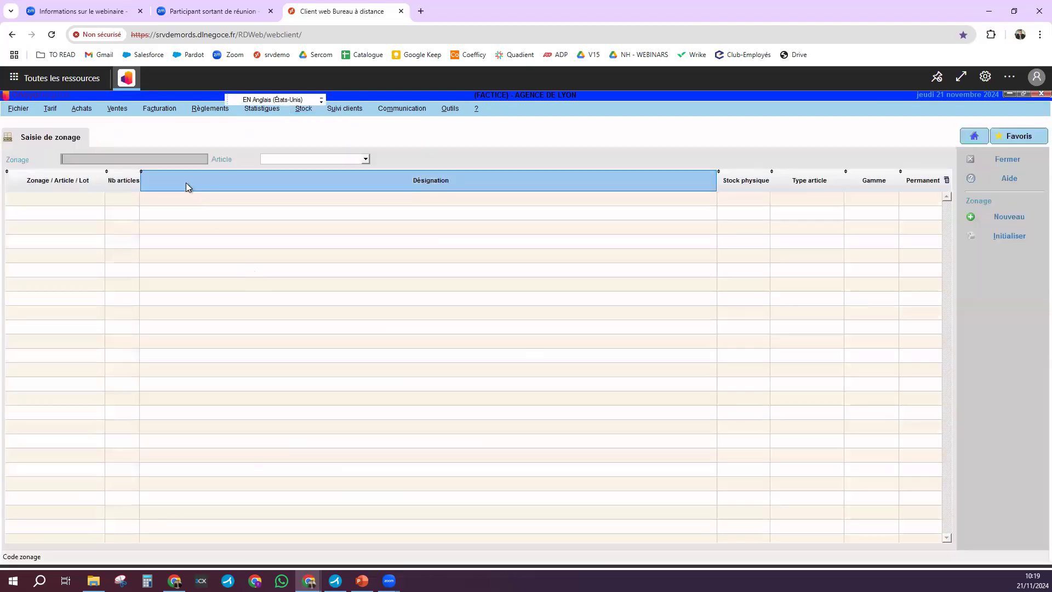
pyautogui.click(156, 158)
pyautogui.write('%')
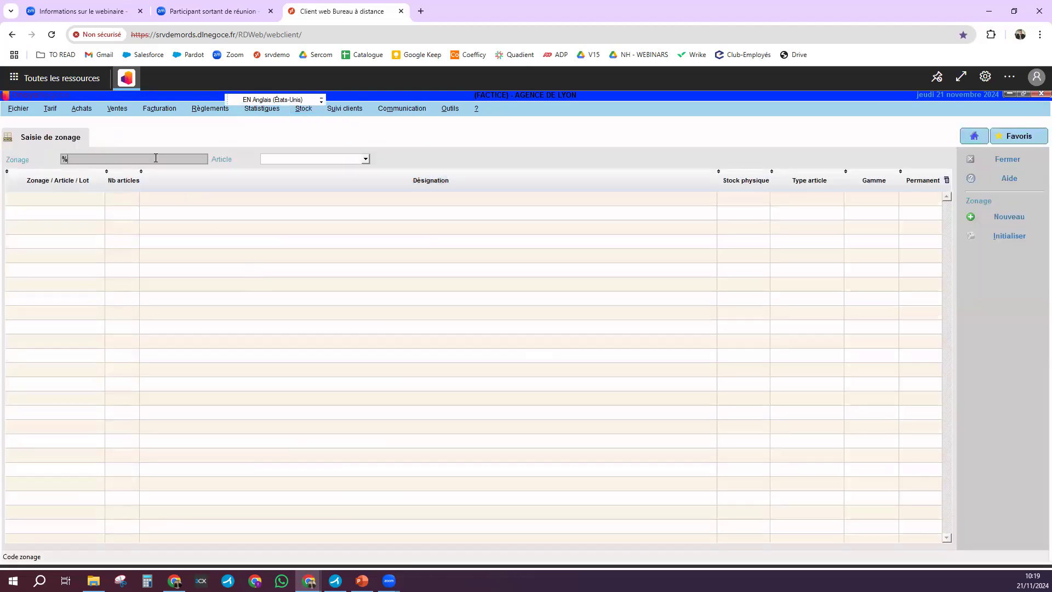
pyautogui.press('Return')
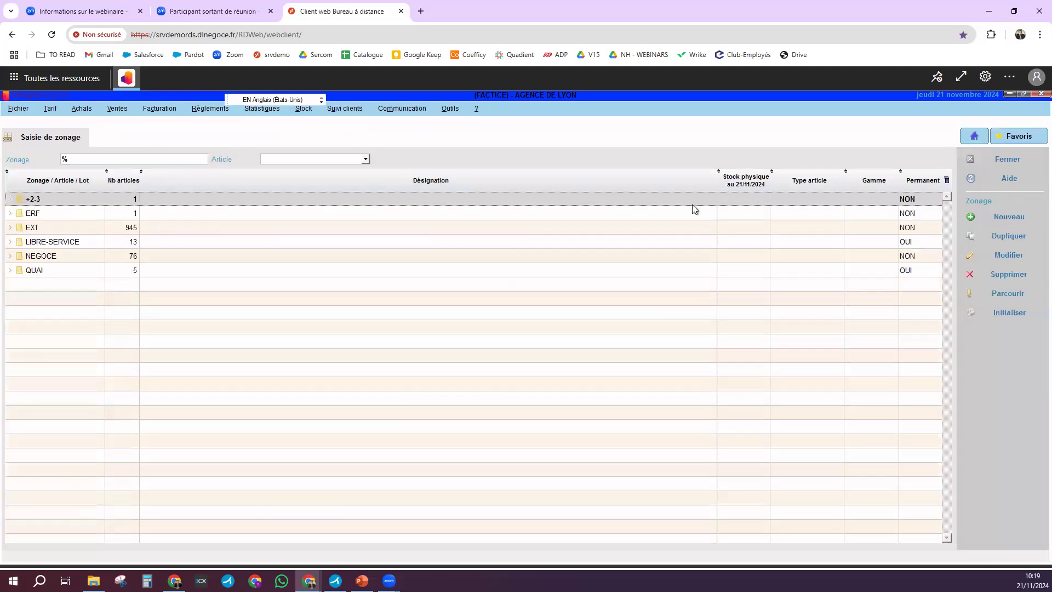
# Expand the EXT zone to examine its articles, collapse it again and close the zoning entry screen.
pyautogui.click(10, 228)
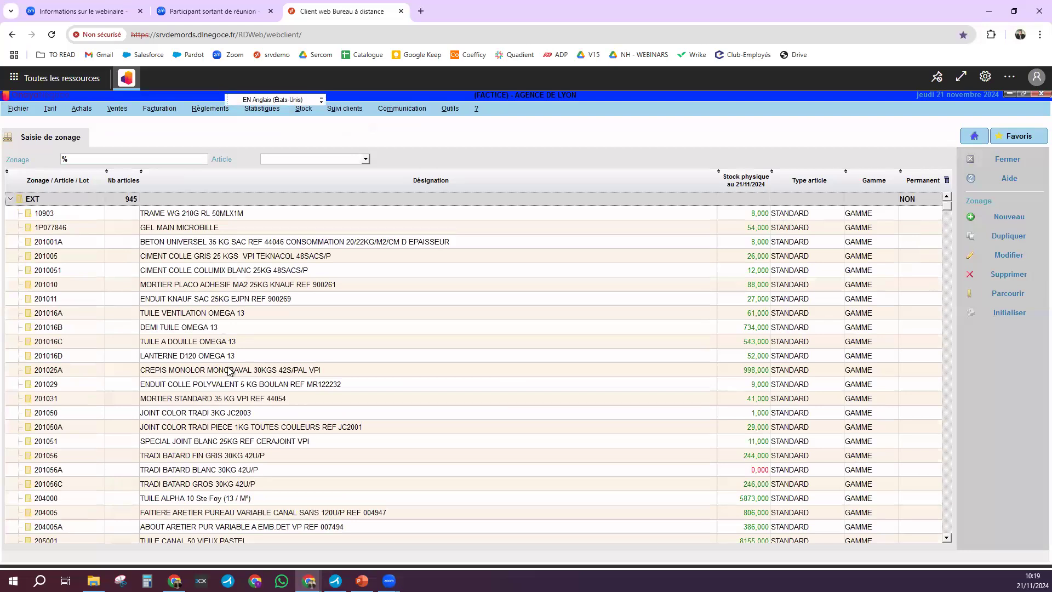
pyautogui.scroll(-3, 233, 389)
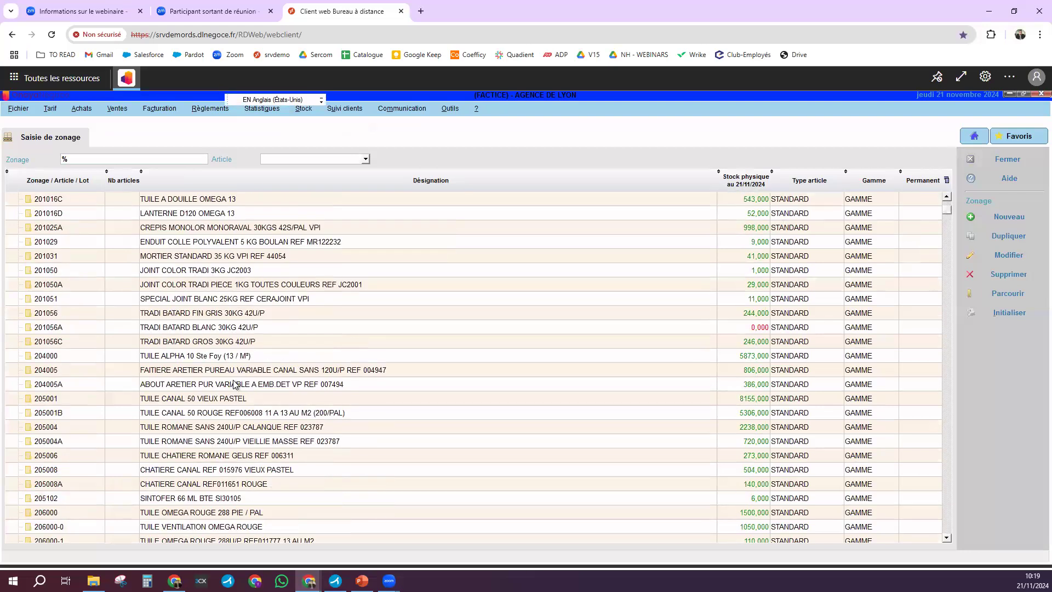
pyautogui.scroll(4, 232, 383)
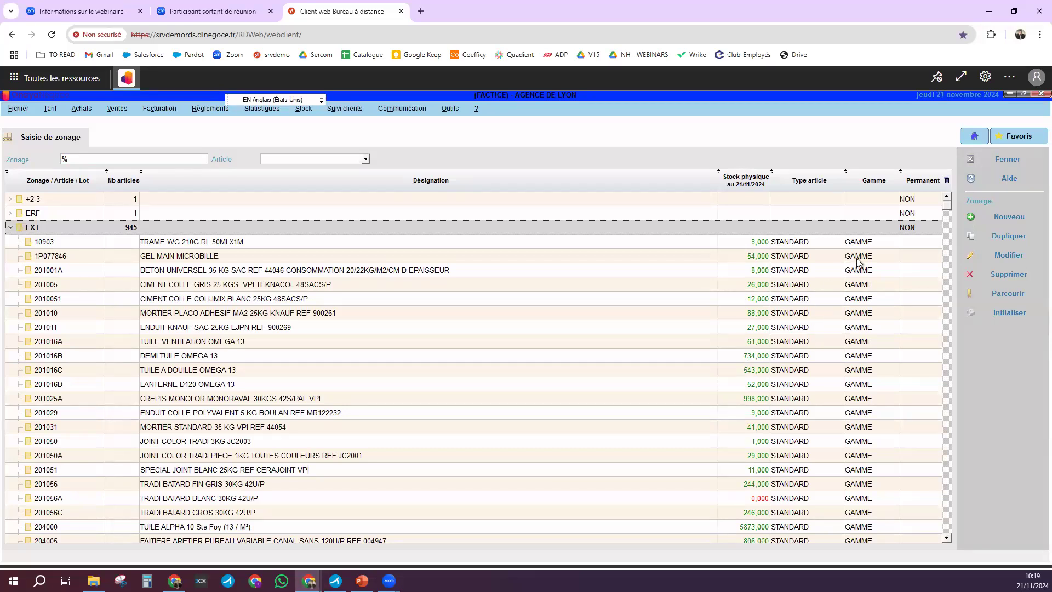
pyautogui.click(10, 227)
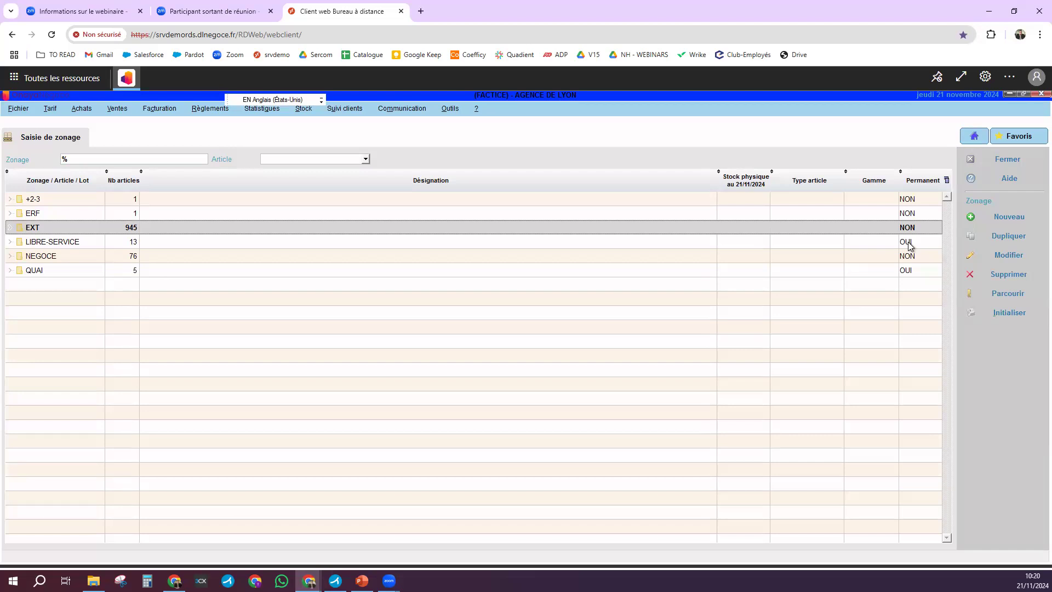
pyautogui.click(1007, 160)
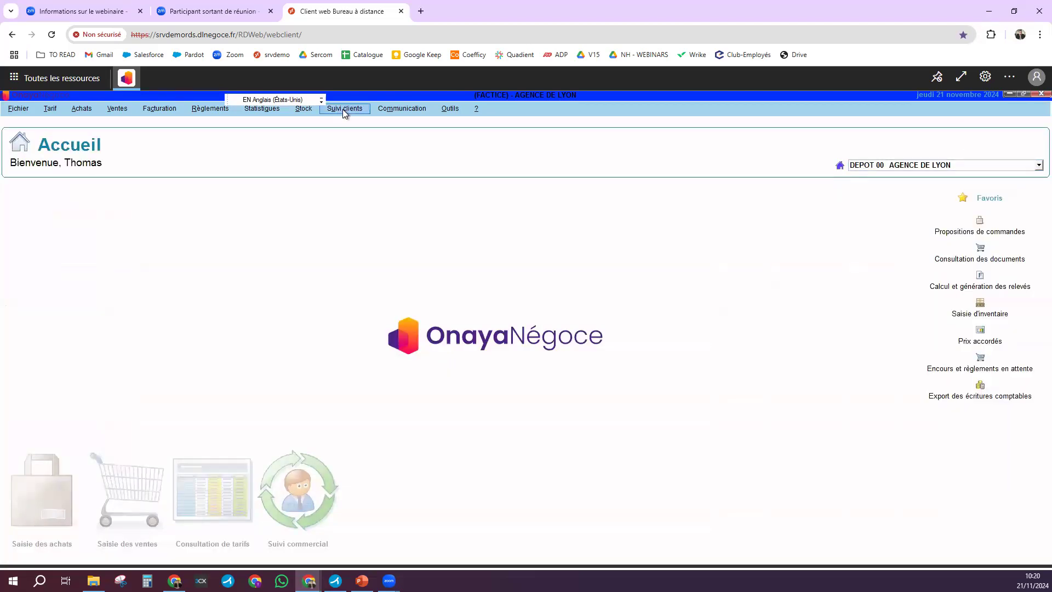
# Open the inventory sessions list and try to create a new session.
pyautogui.click(304, 109)
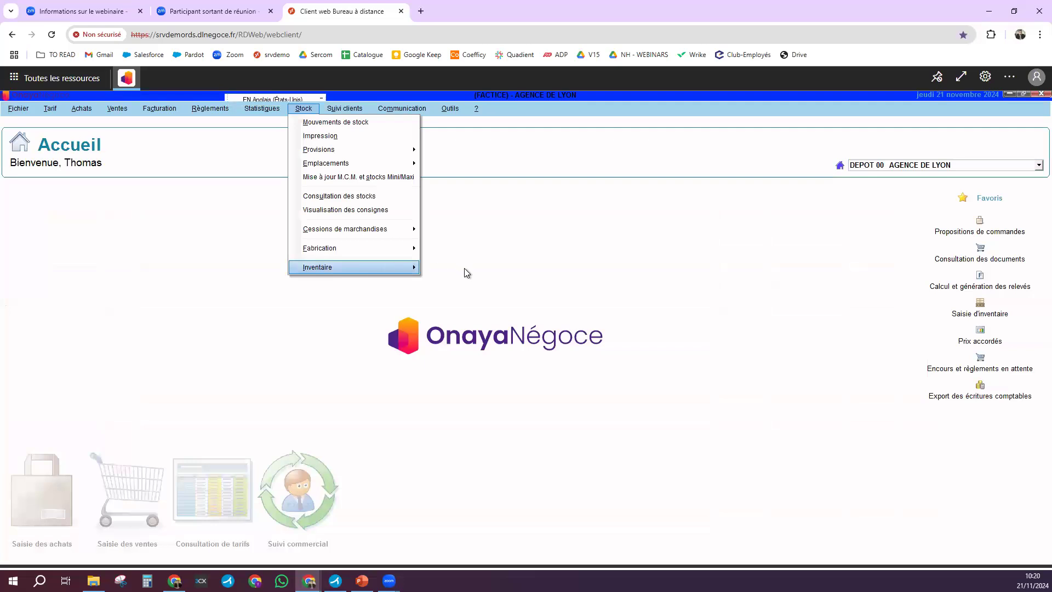
pyautogui.click(475, 291)
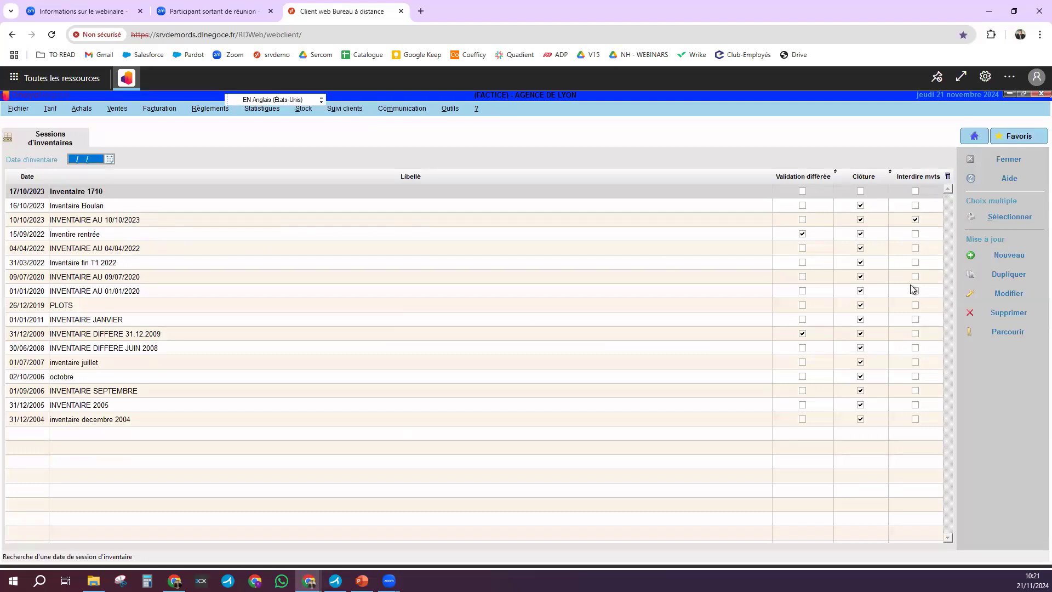
pyautogui.click(995, 258)
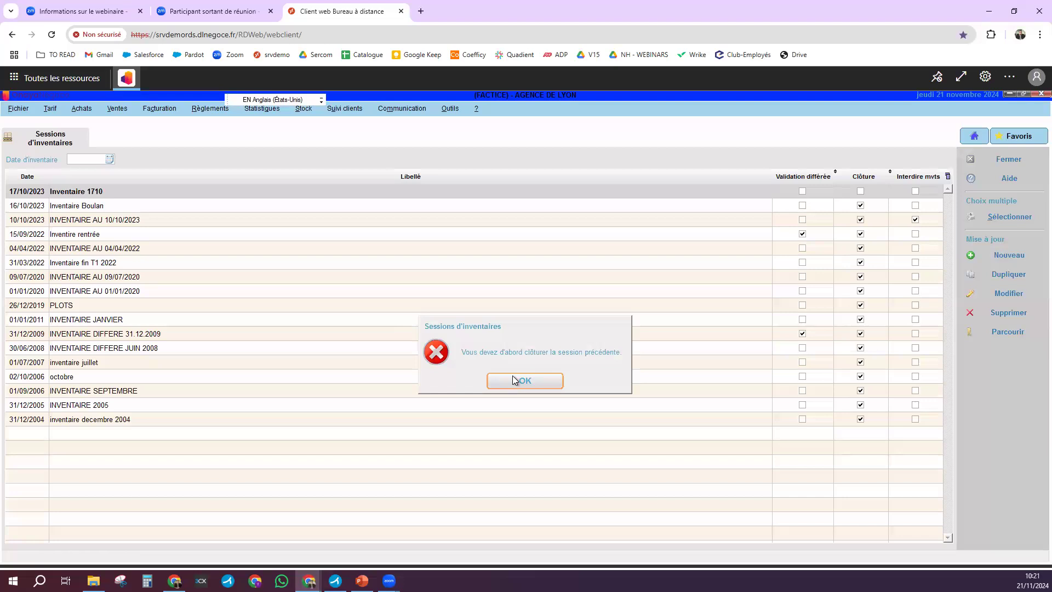
pyautogui.click(541, 379)
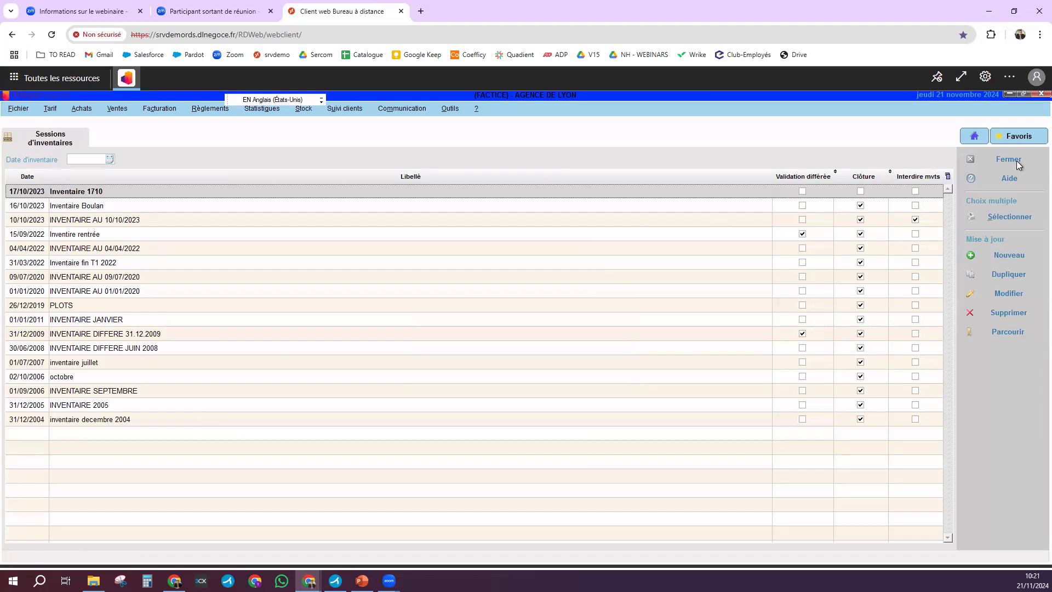
# Open the inventory print setup (Impression pour inventaire) and display its article selection criteria.
pyautogui.click(307, 110)
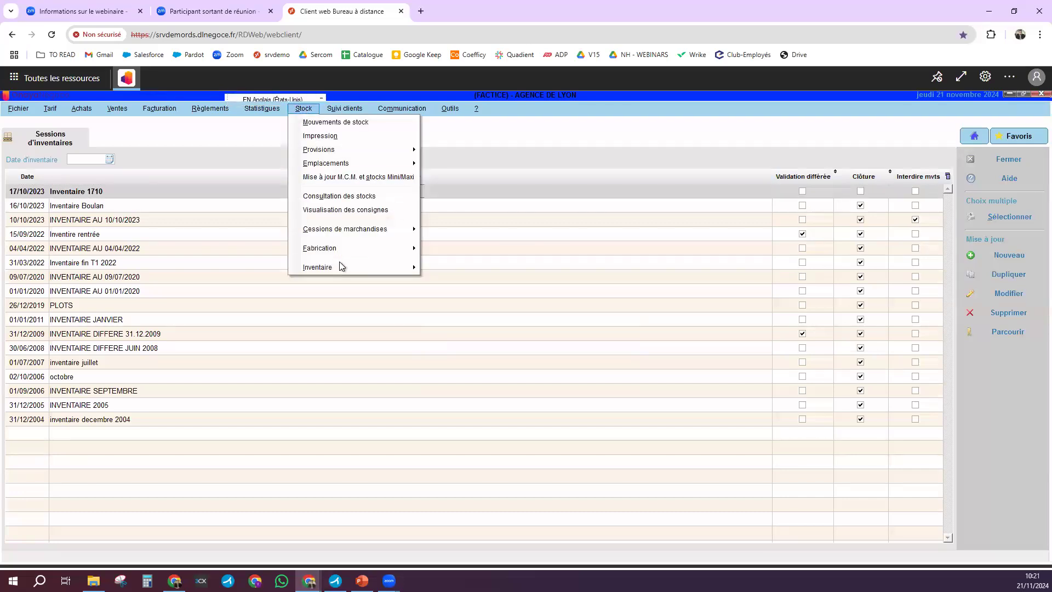
pyautogui.moveTo(340, 265)
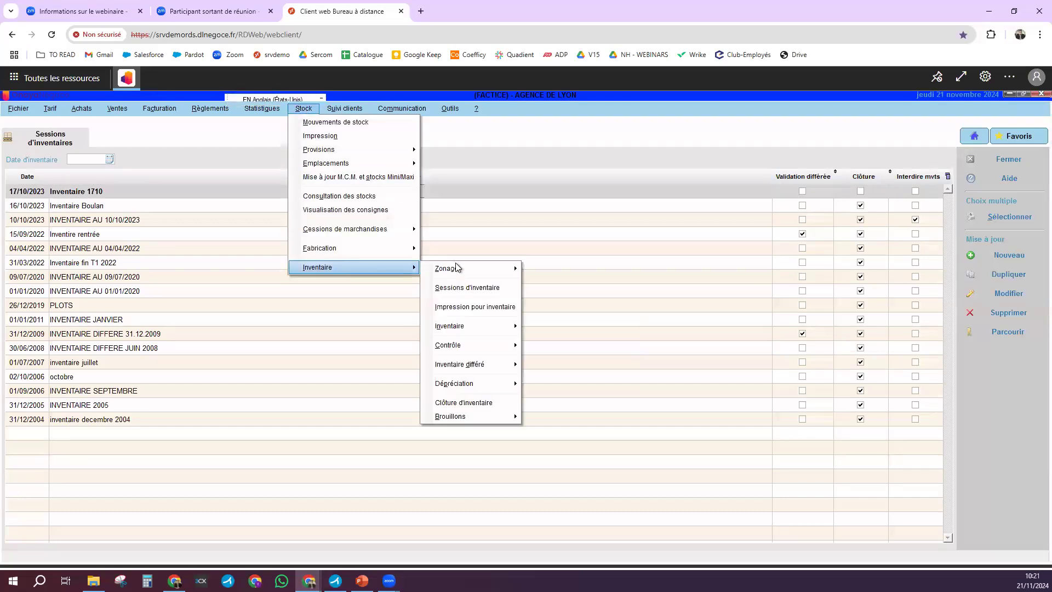
pyautogui.click(485, 308)
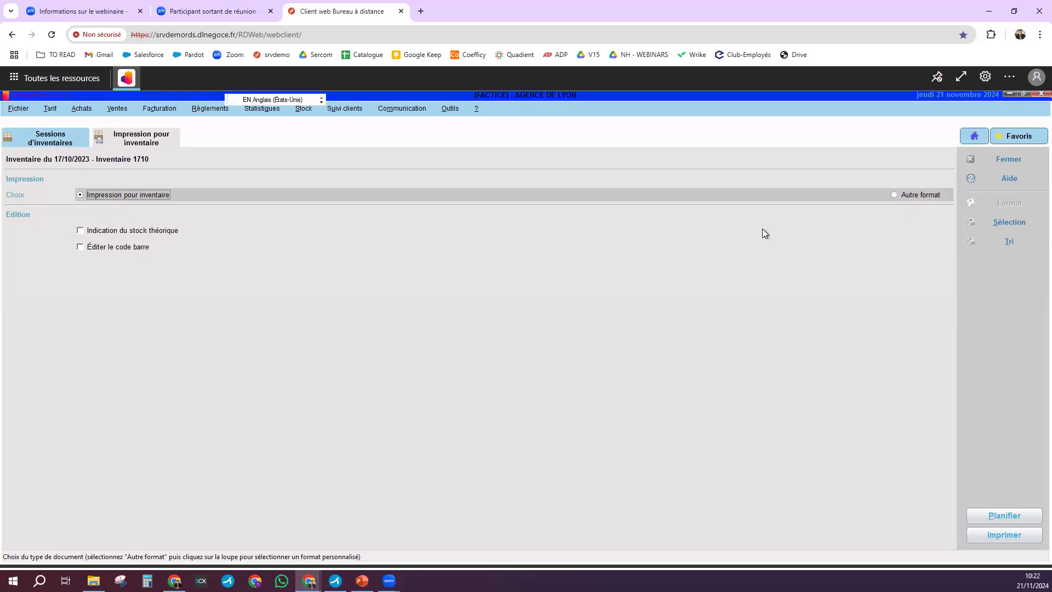
pyautogui.click(1019, 225)
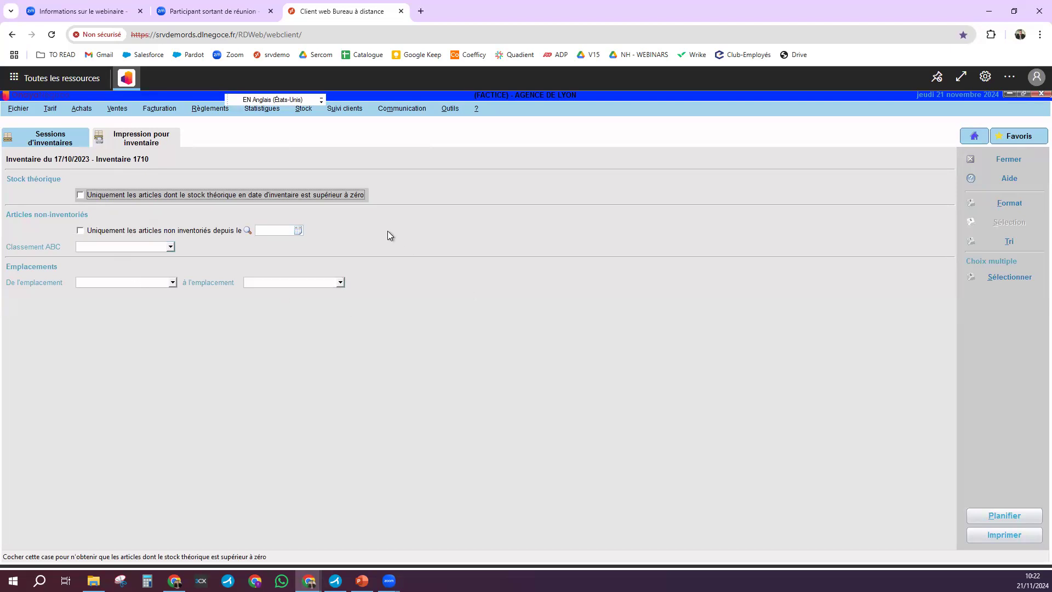
# Review the sort criteria and sort direction available for the inventory print, and close the setup without printing.
pyautogui.click(1011, 243)
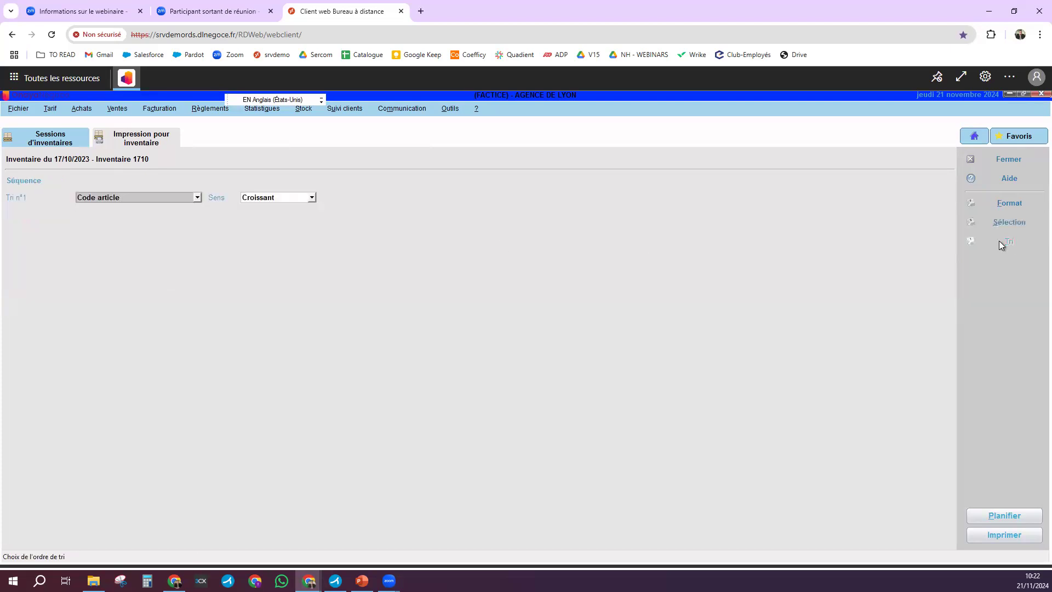
pyautogui.click(192, 199)
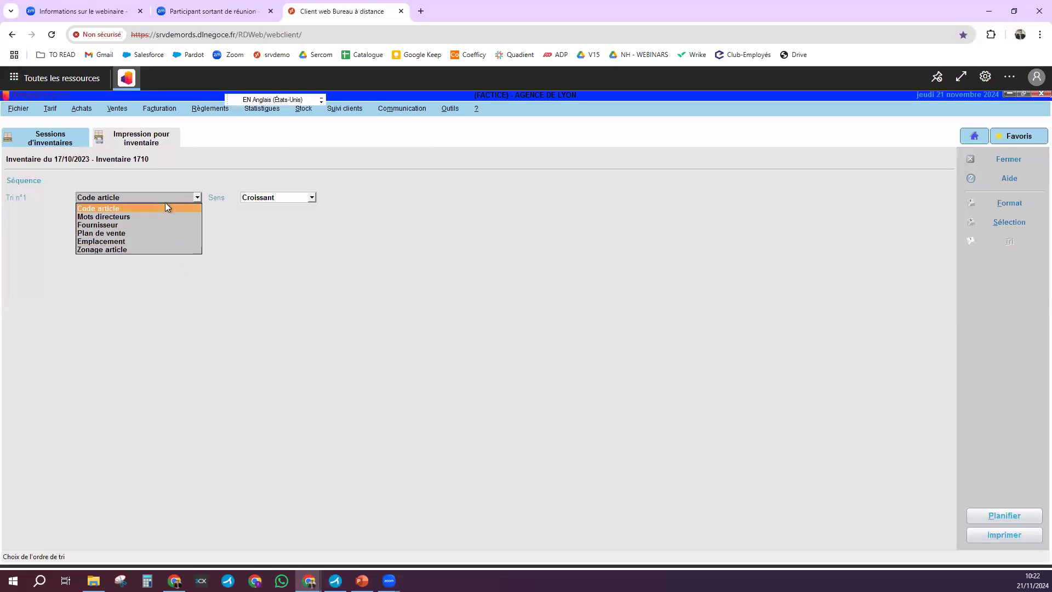
pyautogui.click(297, 202)
pyautogui.click(297, 196)
pyautogui.click(298, 199)
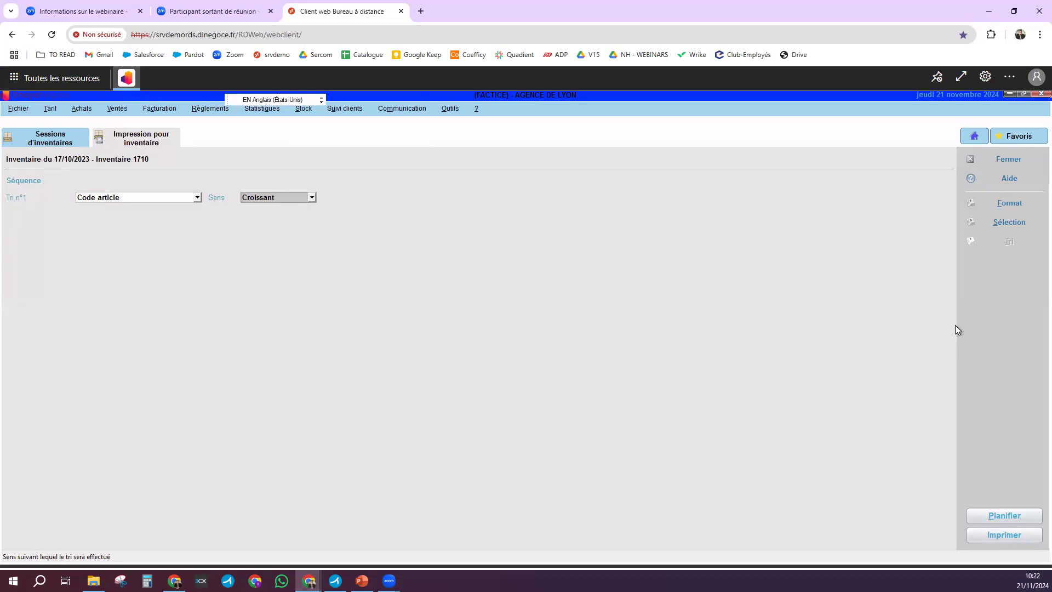
pyautogui.click(1006, 164)
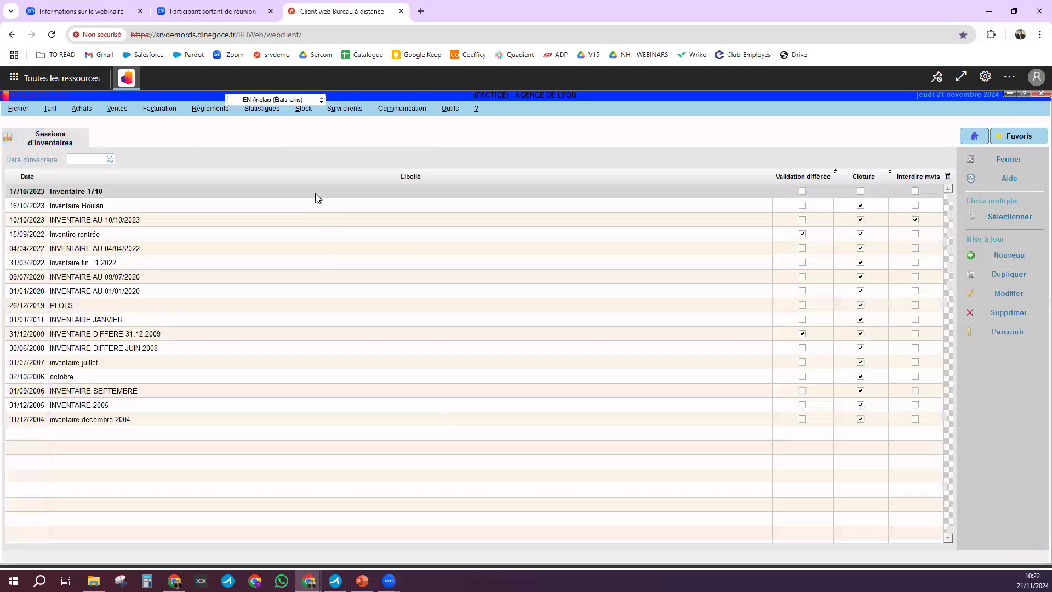
# Start inventory entry for the Inventaire 1710 session by supplier, proposing only articles not yet entered.
pyautogui.click(302, 109)
pyautogui.moveTo(347, 268)
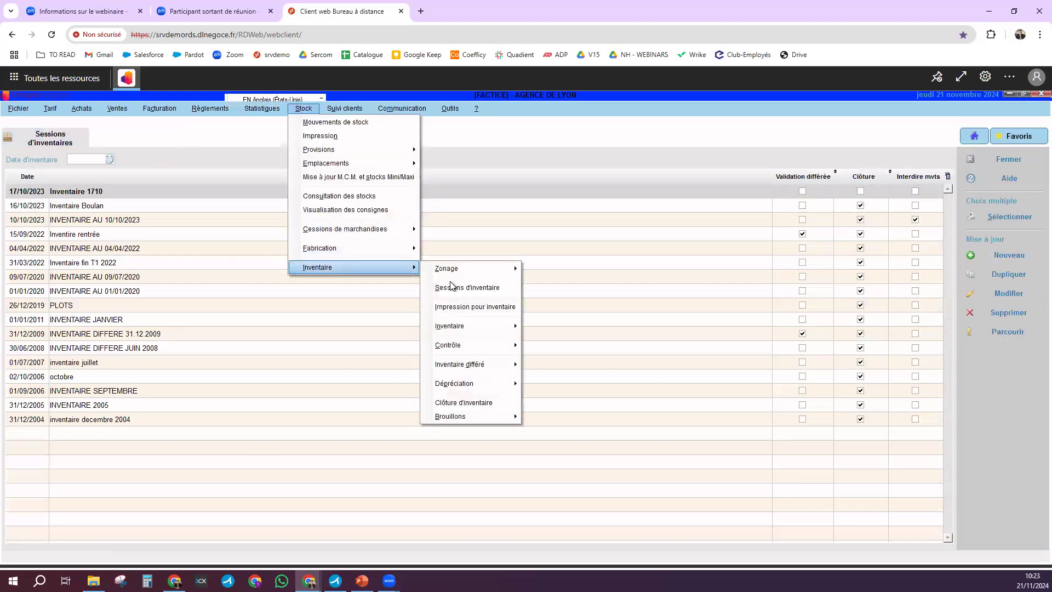
pyautogui.moveTo(489, 327)
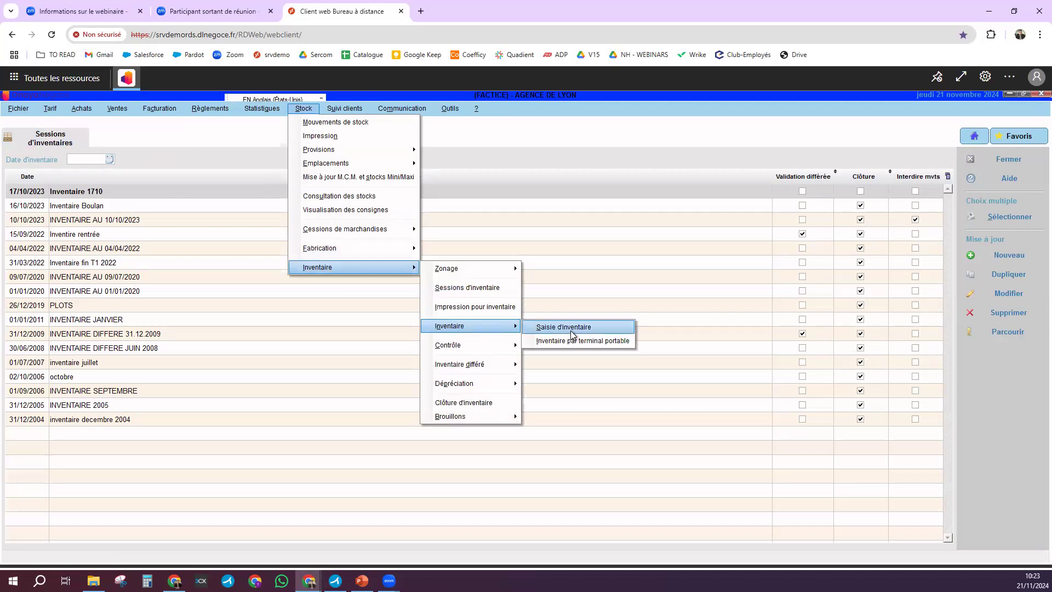
pyautogui.click(607, 327)
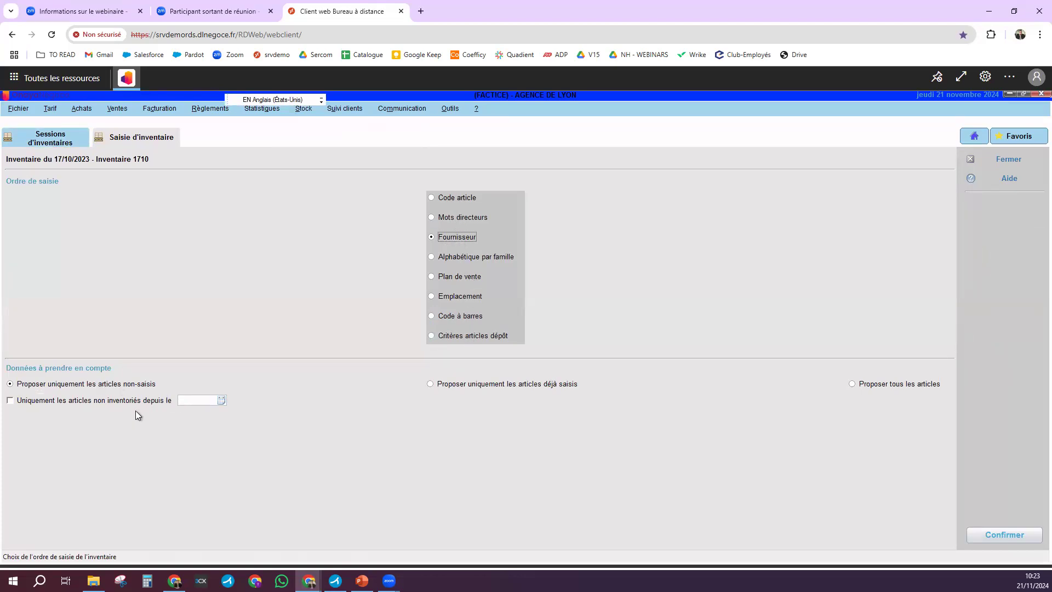
pyautogui.click(185, 403)
pyautogui.click(50, 387)
pyautogui.click(997, 536)
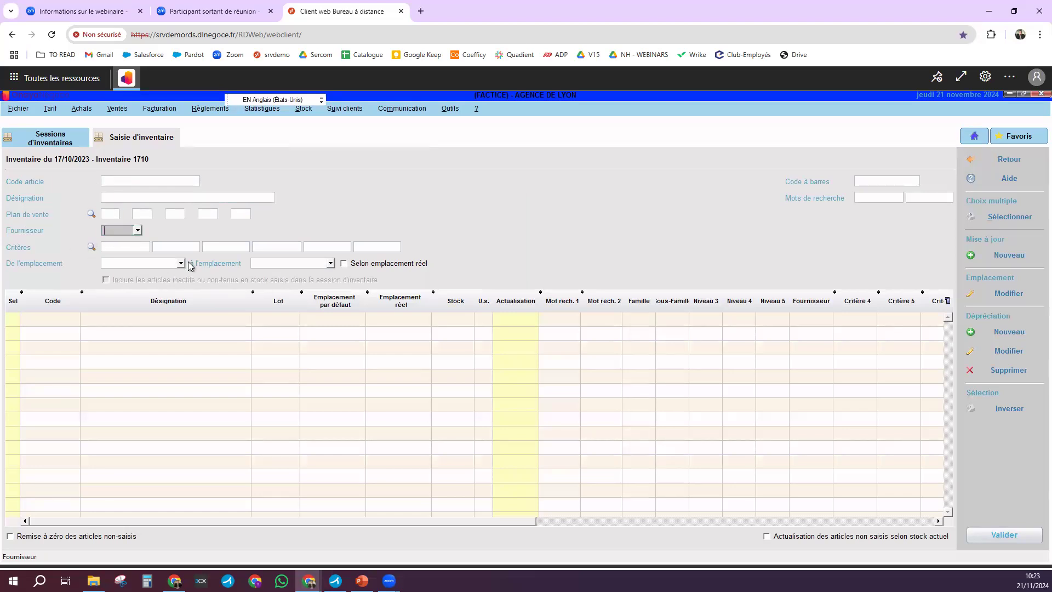
# Filter the inventory entry to the articles of supplier IMERYS99.
pyautogui.click(138, 230)
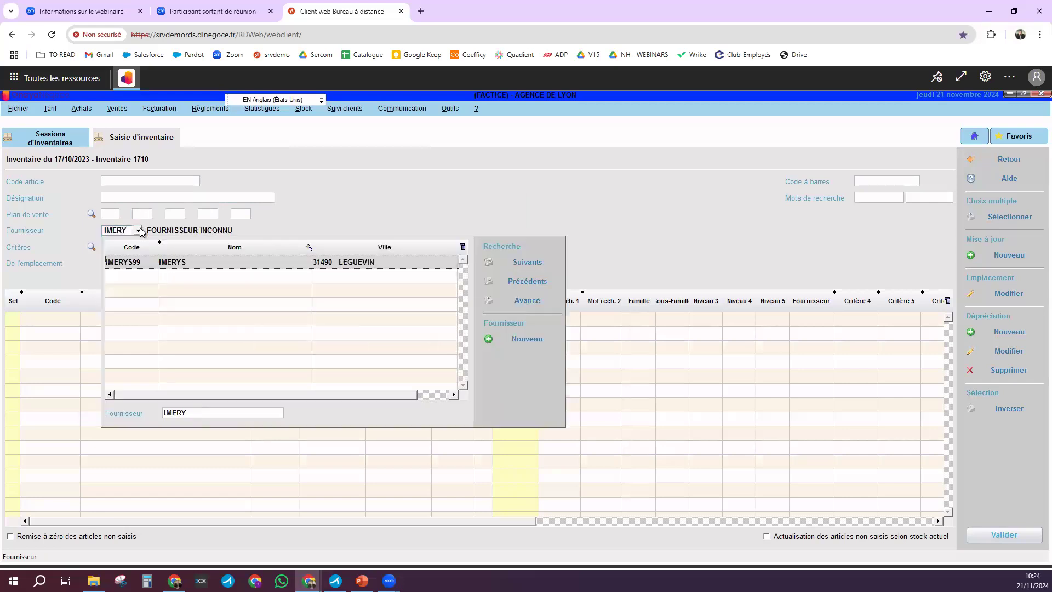
pyautogui.doubleClick(170, 263)
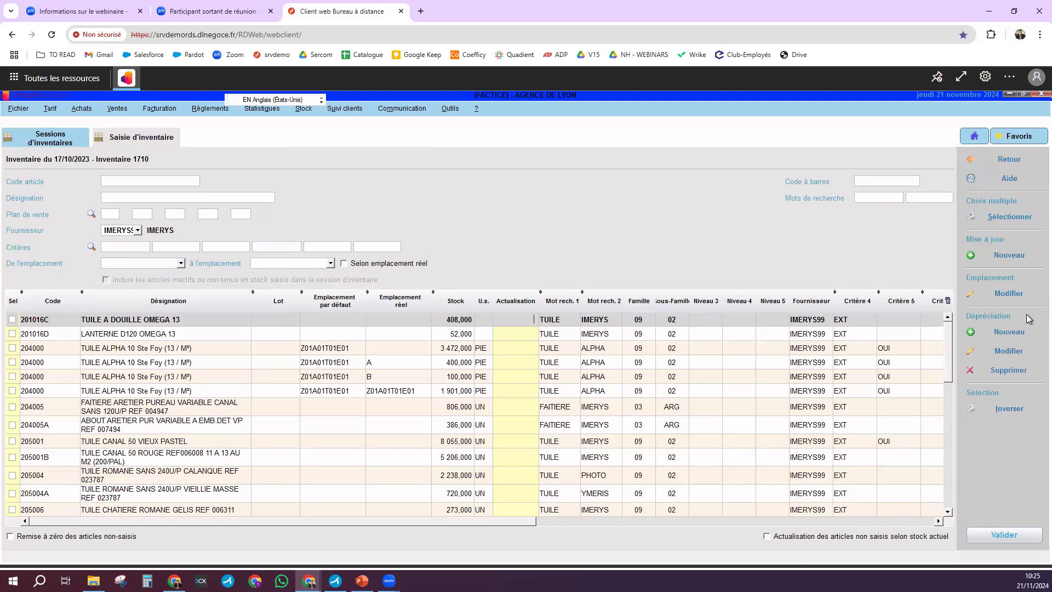
pyautogui.click(12, 321)
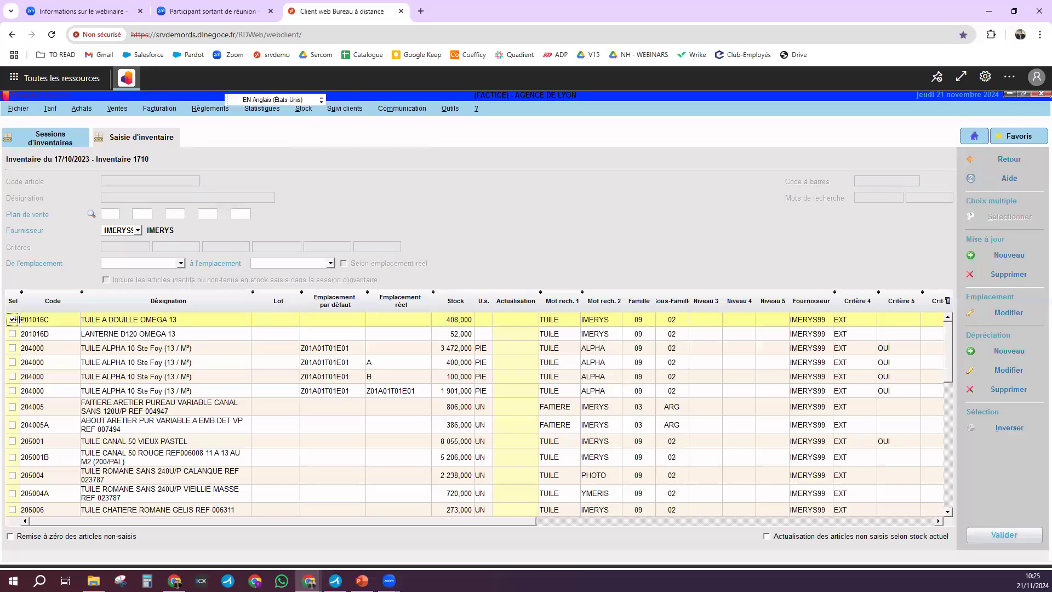
pyautogui.click(13, 321)
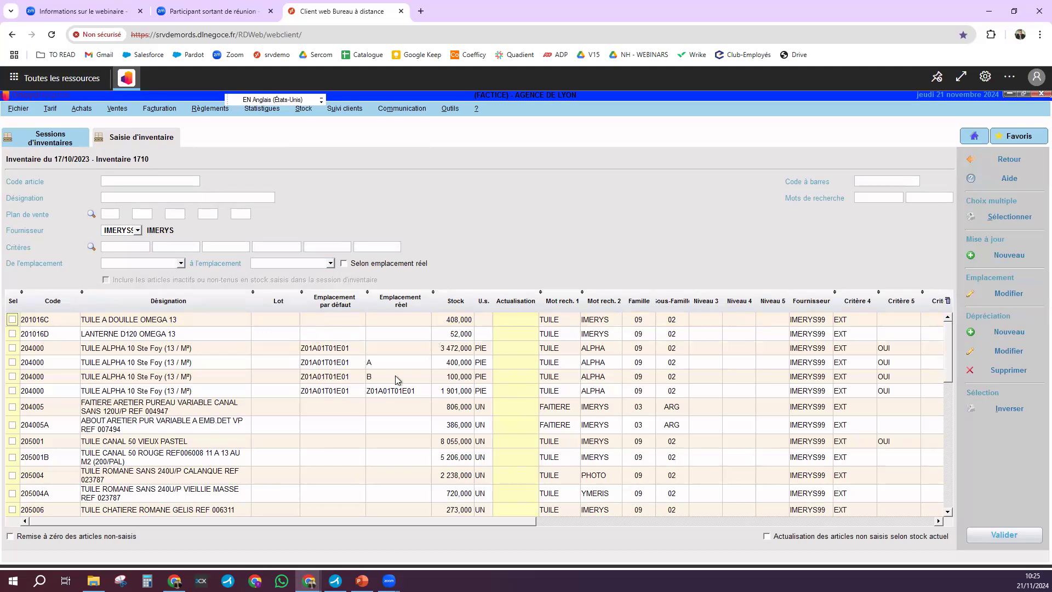
# Enter counted quantities of 11 for article 206010 and 19 for article 206009 as their stock updates.
pyautogui.scroll(-5, 251, 379)
pyautogui.scroll(-5, 300, 380)
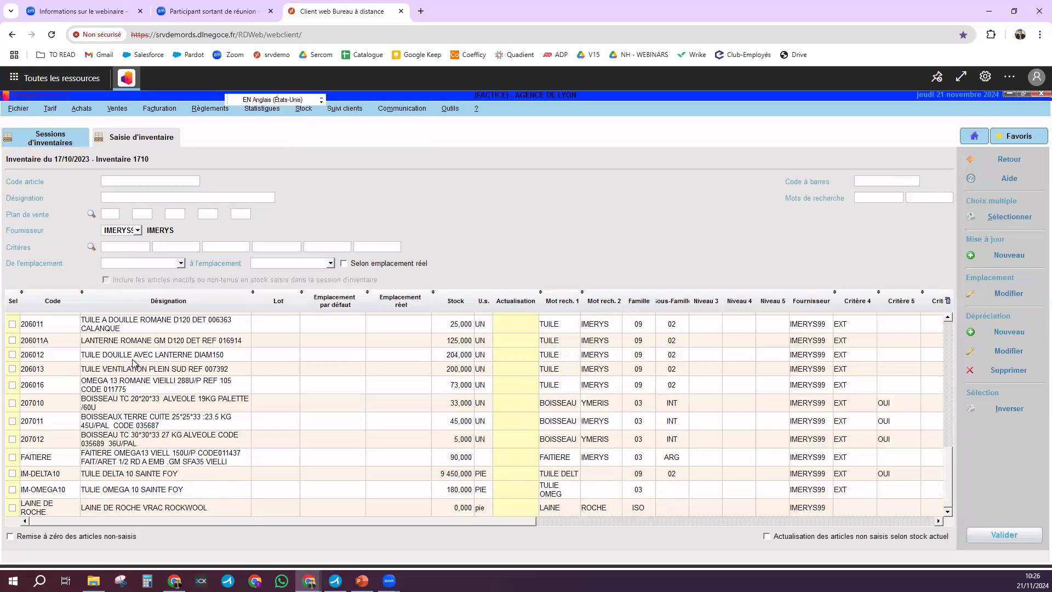
pyautogui.scroll(2, 233, 372)
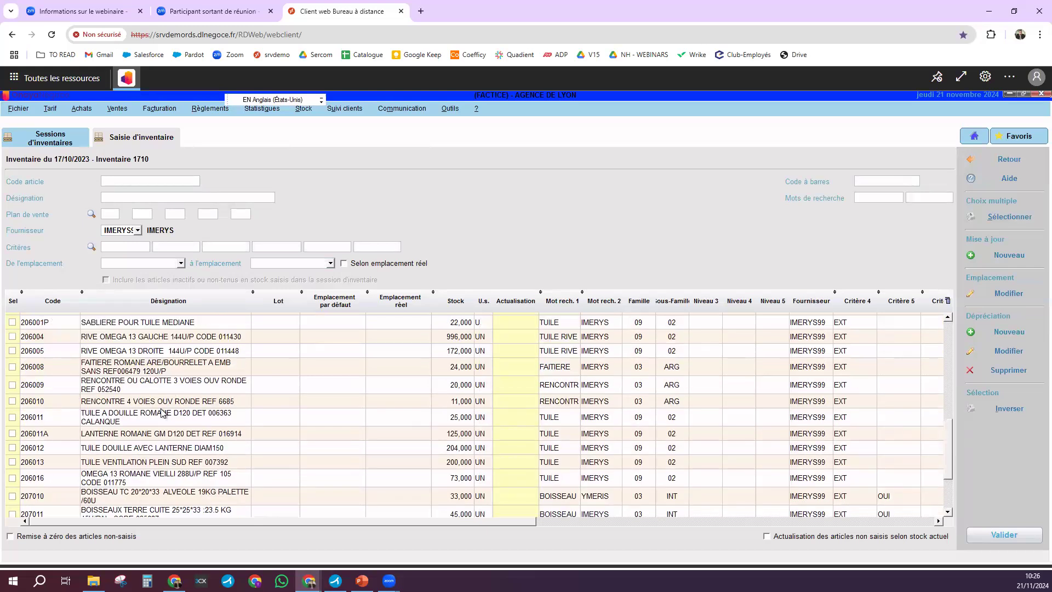
pyautogui.click(503, 401)
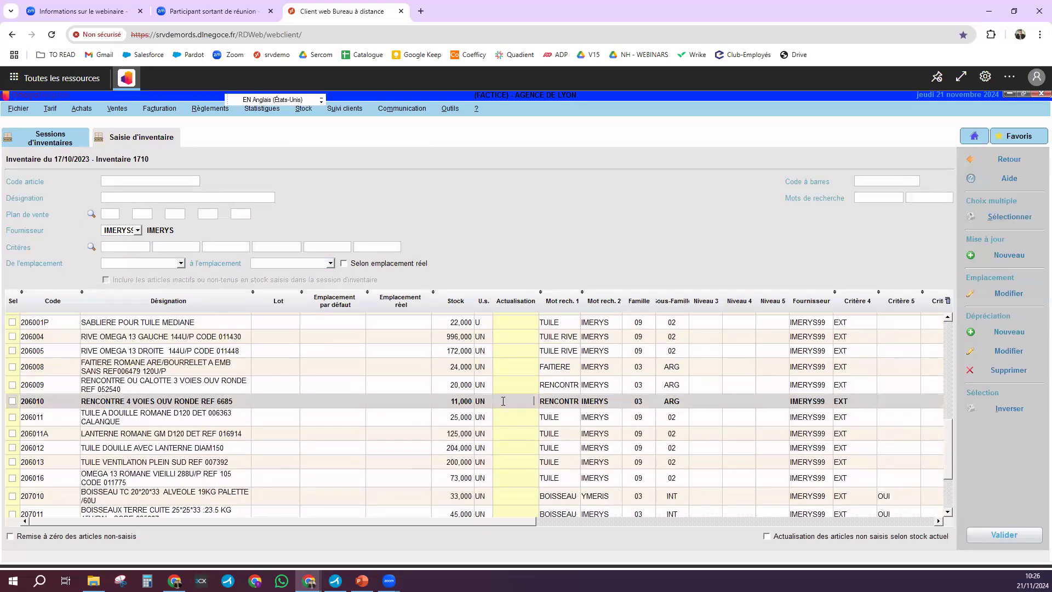
pyautogui.write('11')
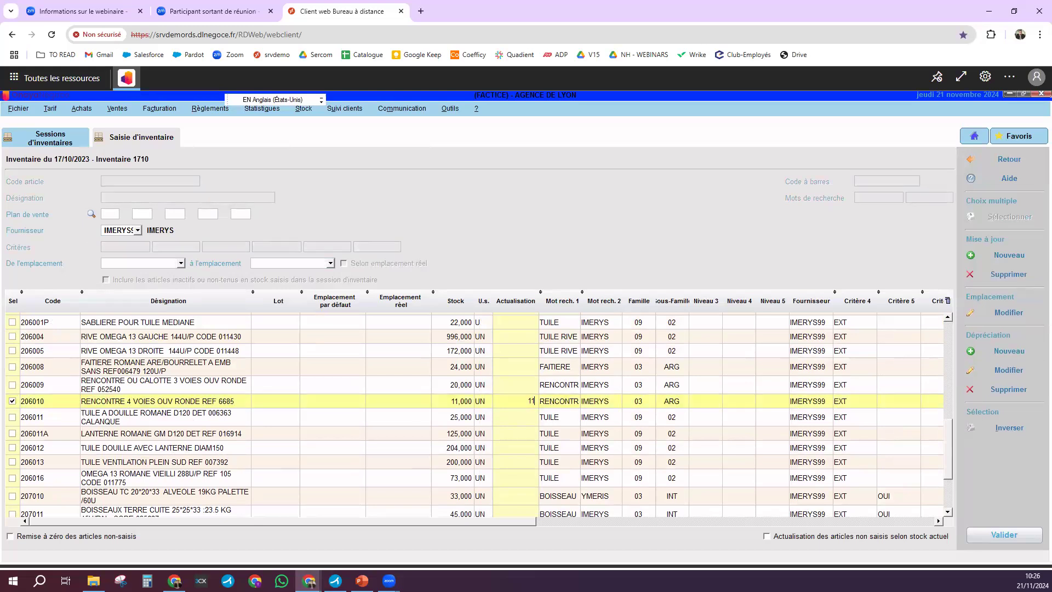
pyautogui.click(510, 382)
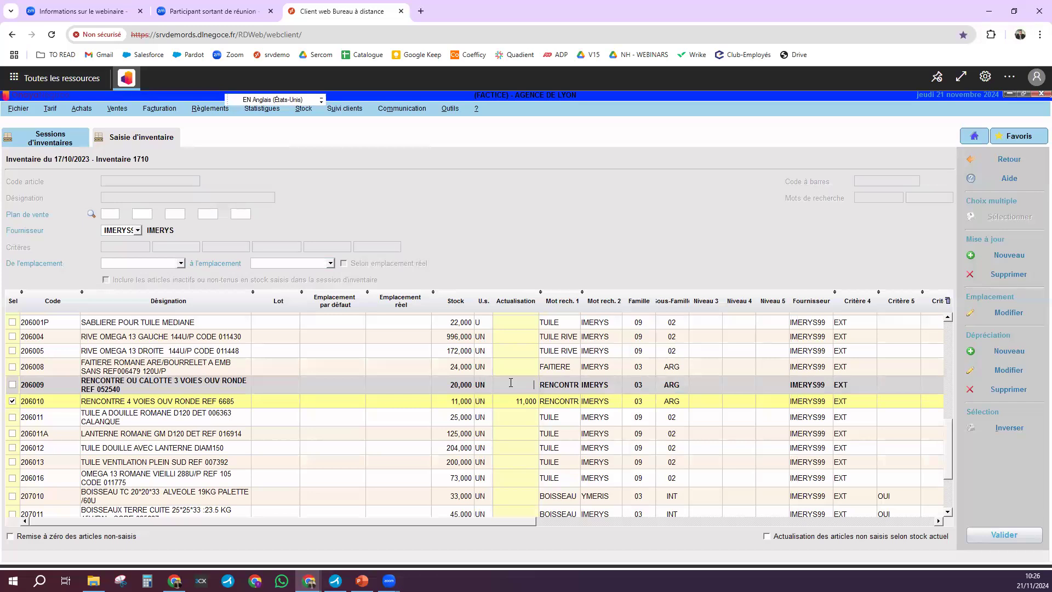
pyautogui.write('19')
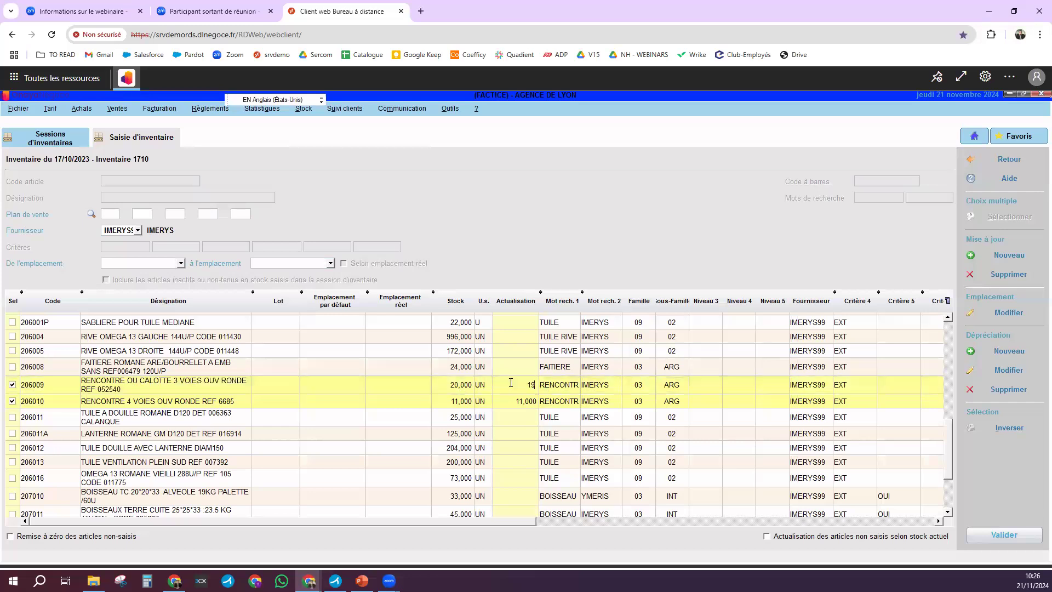
pyautogui.click(511, 414)
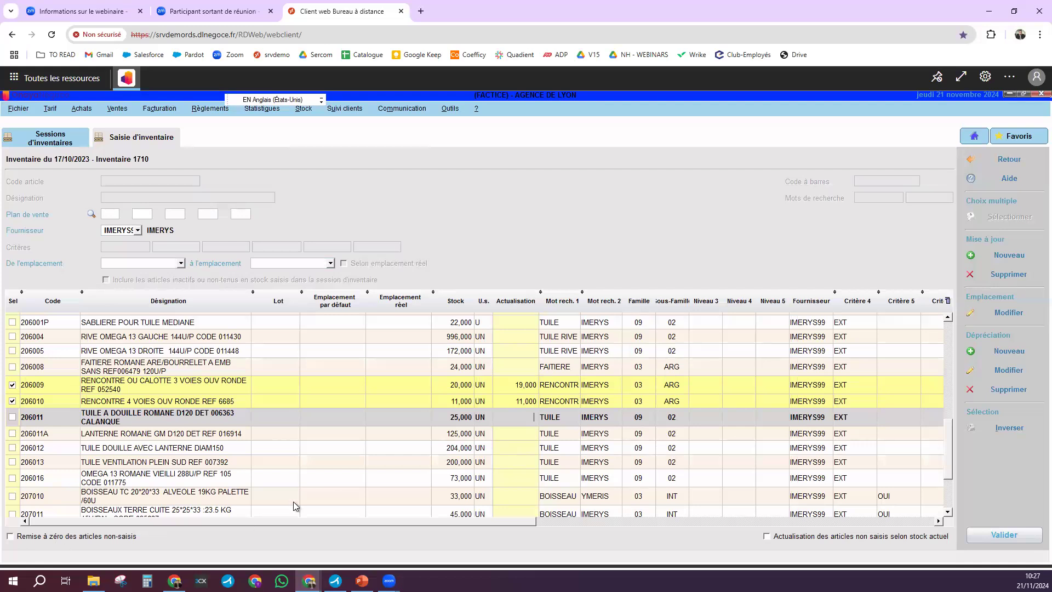
# Validate the counted quantities entered for articles 206009 and 206010.
pyautogui.click(515, 386)
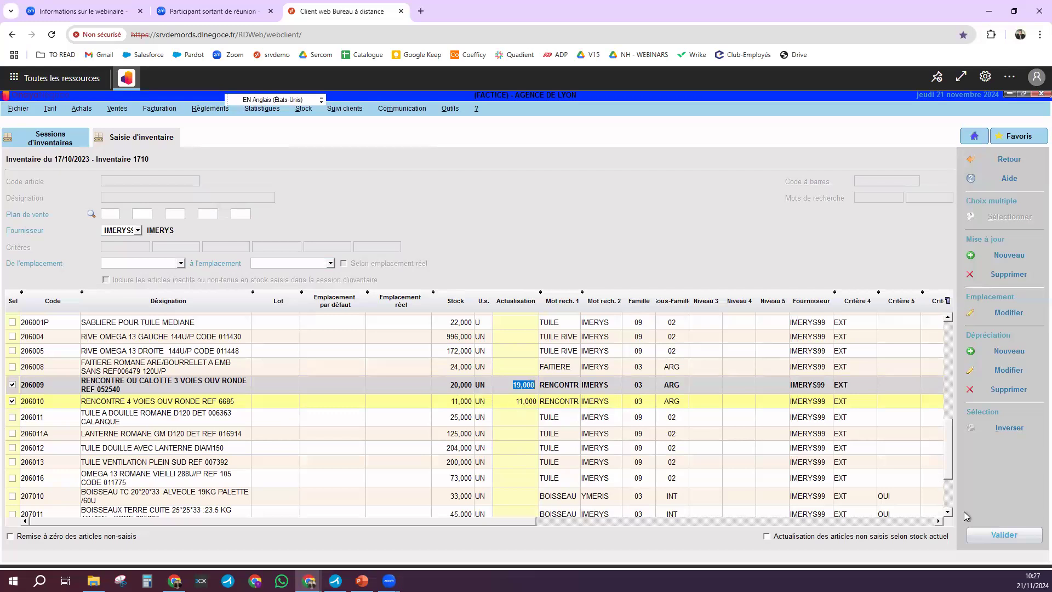
pyautogui.click(997, 536)
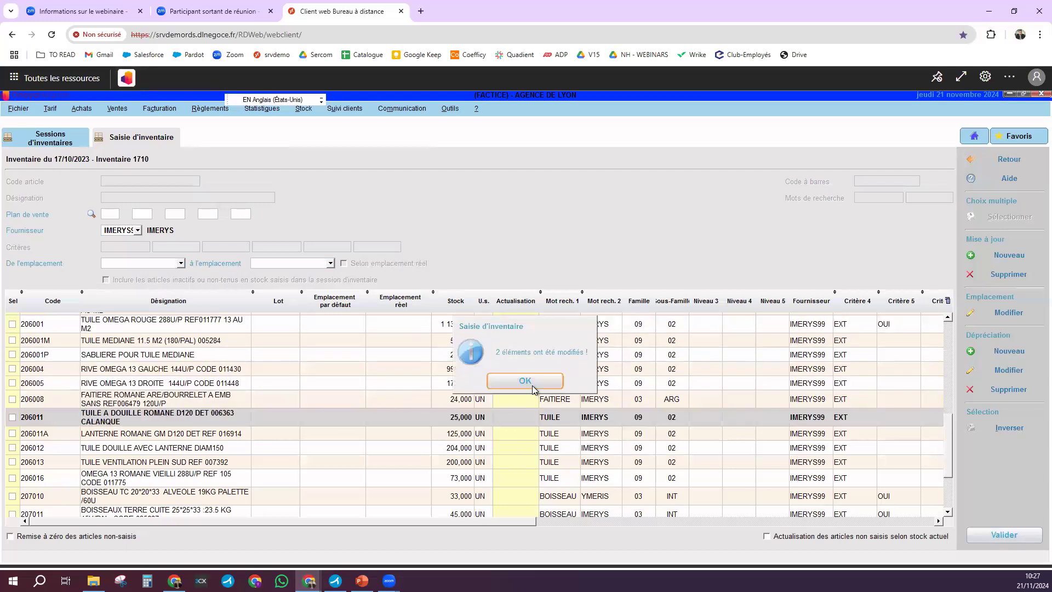
pyautogui.click(525, 380)
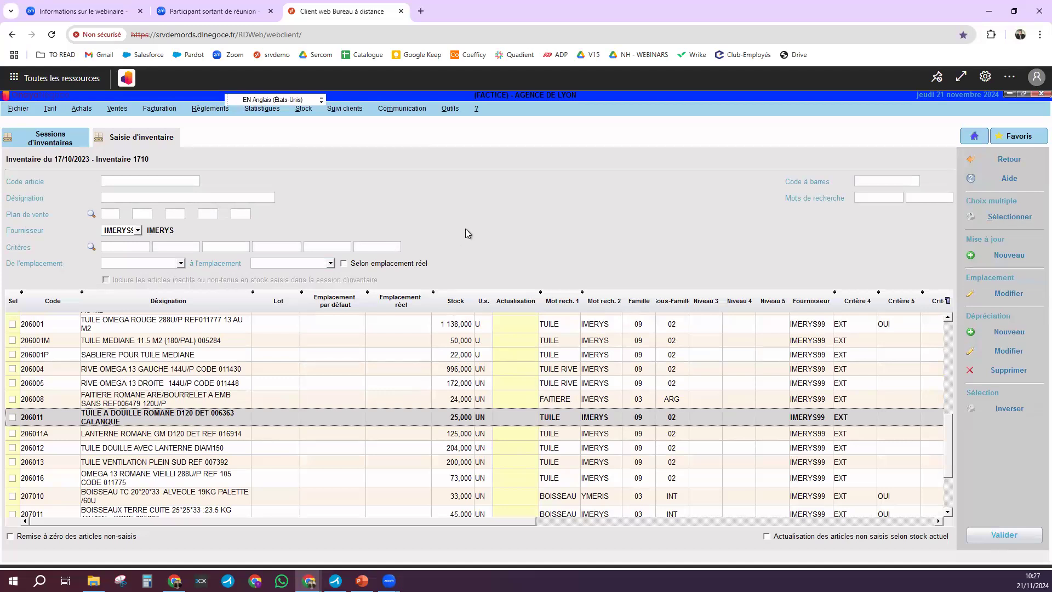
# Calculate the Inventaire 1710 variances with valuation at cost price in purchase units, examine the variances per article, and return to the entry-order options.
pyautogui.click(301, 109)
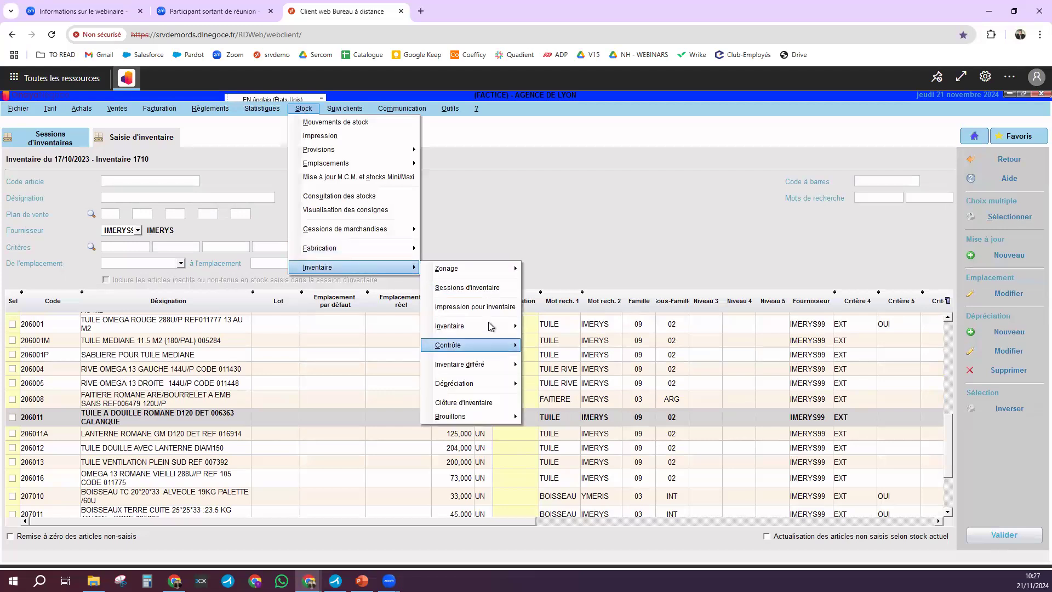
pyautogui.moveTo(491, 328)
pyautogui.moveTo(496, 354)
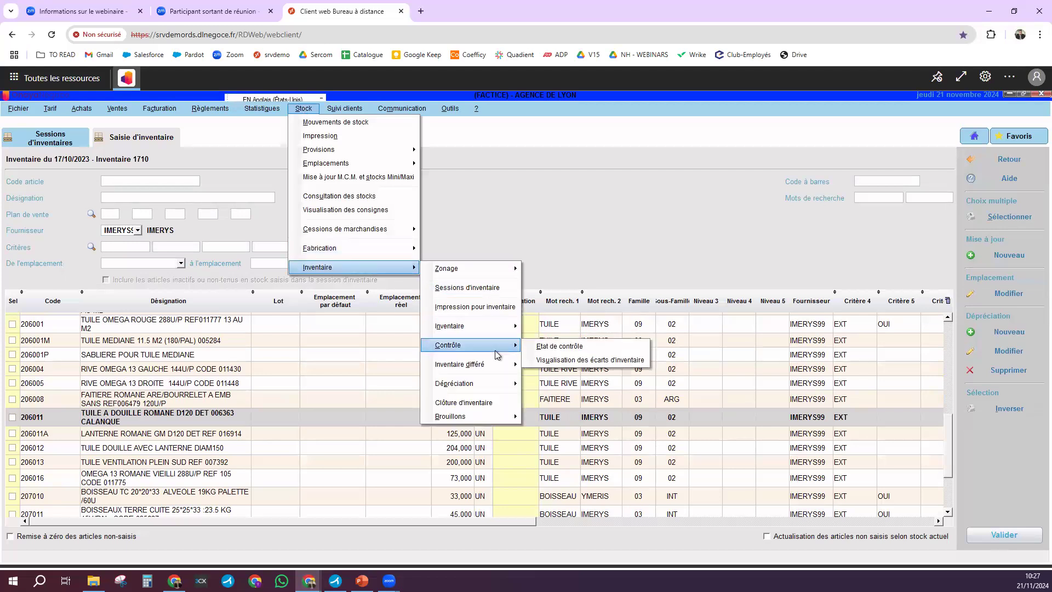
pyautogui.click(568, 360)
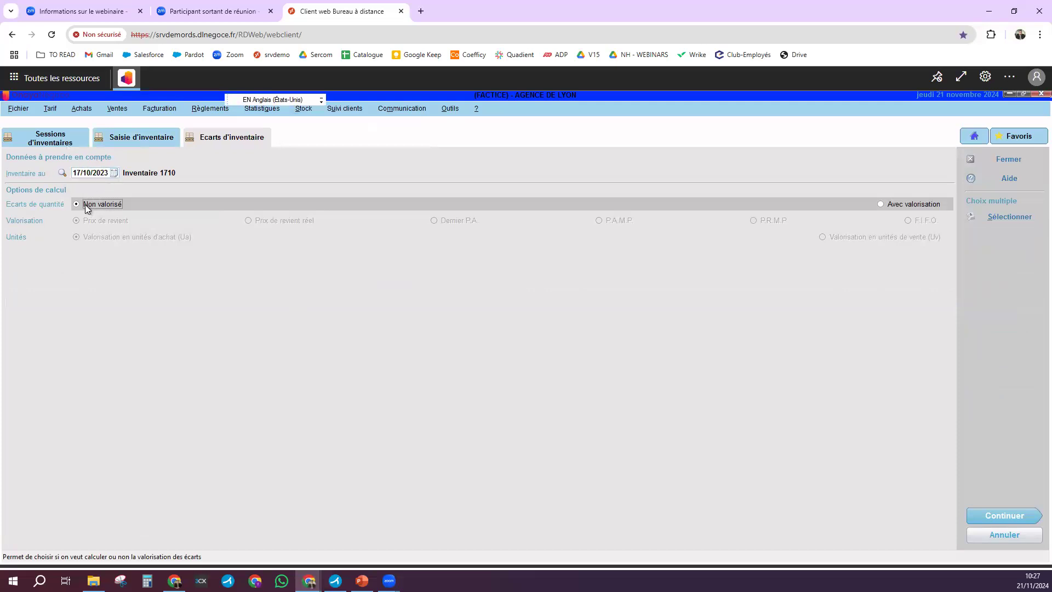
pyautogui.click(898, 204)
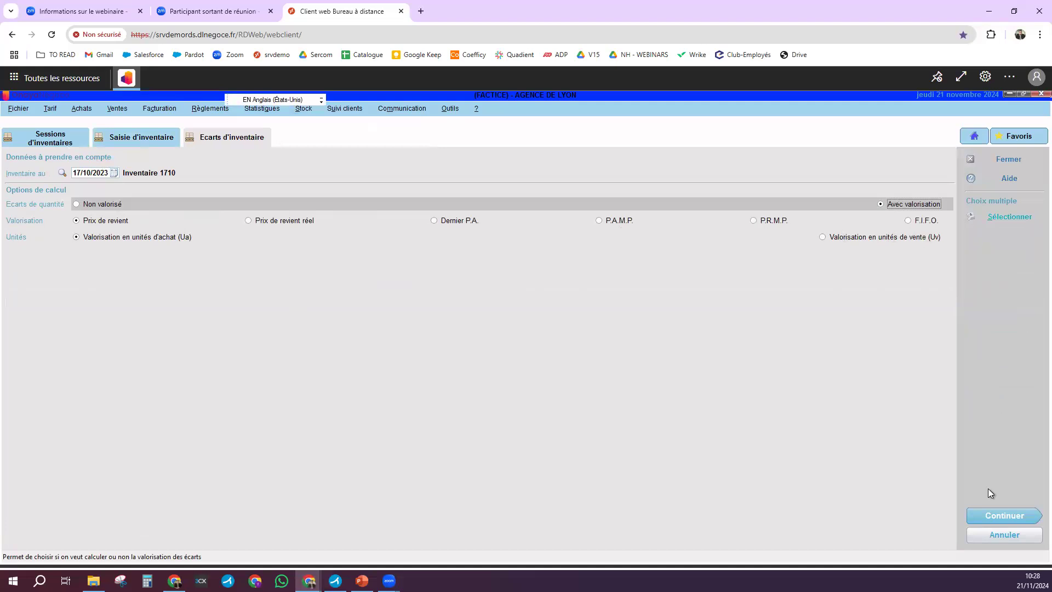
pyautogui.click(1002, 515)
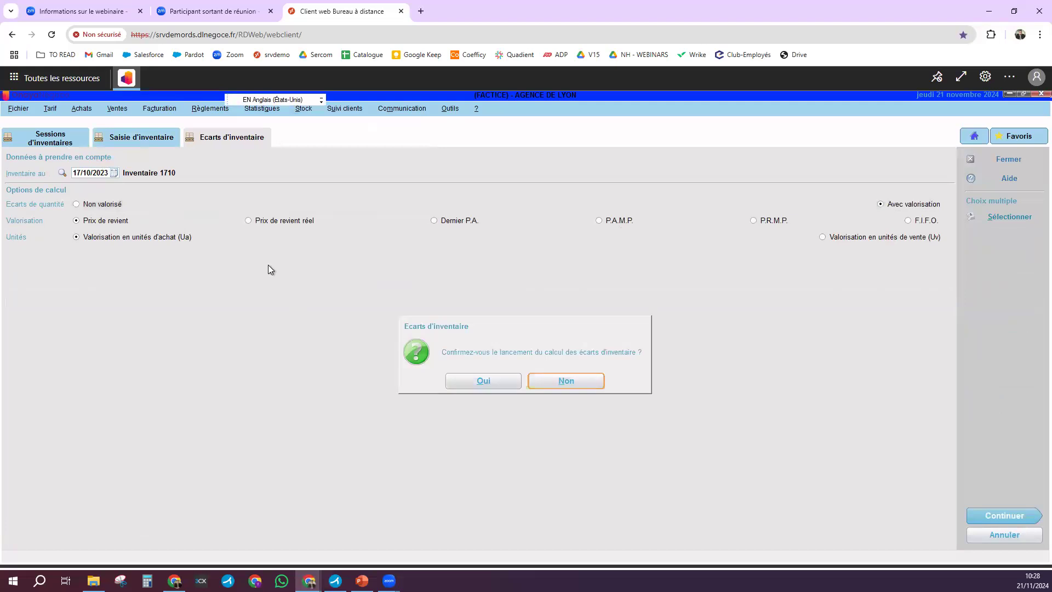
pyautogui.click(498, 380)
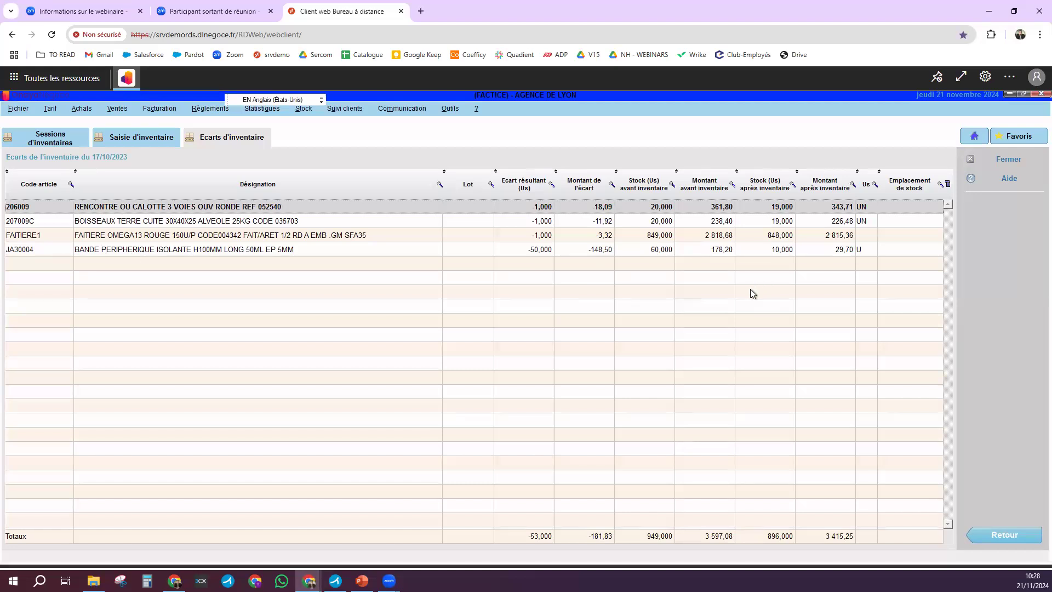
pyautogui.click(988, 534)
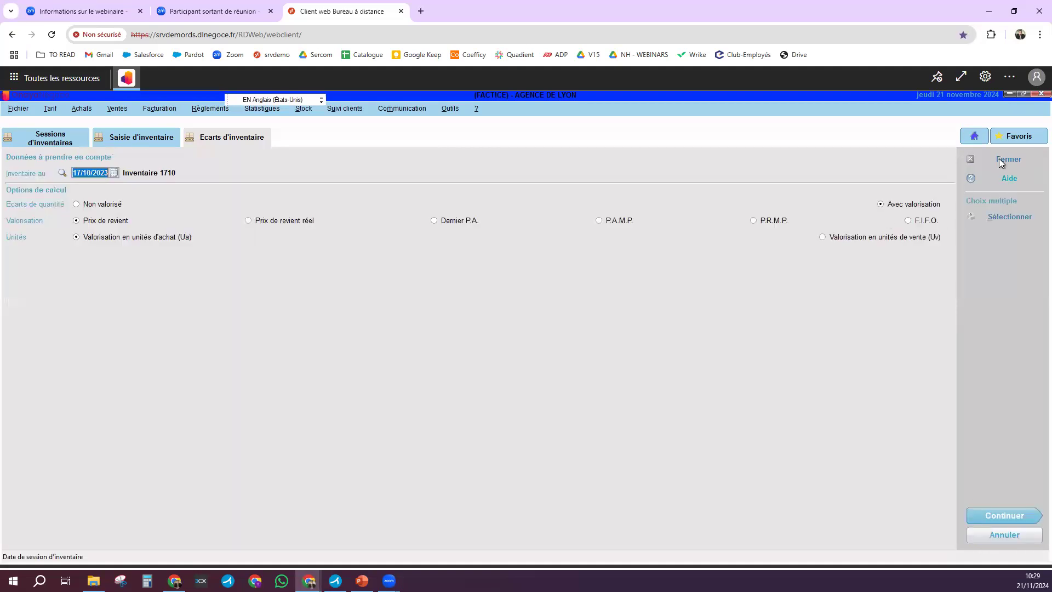
pyautogui.click(998, 160)
pyautogui.click(978, 160)
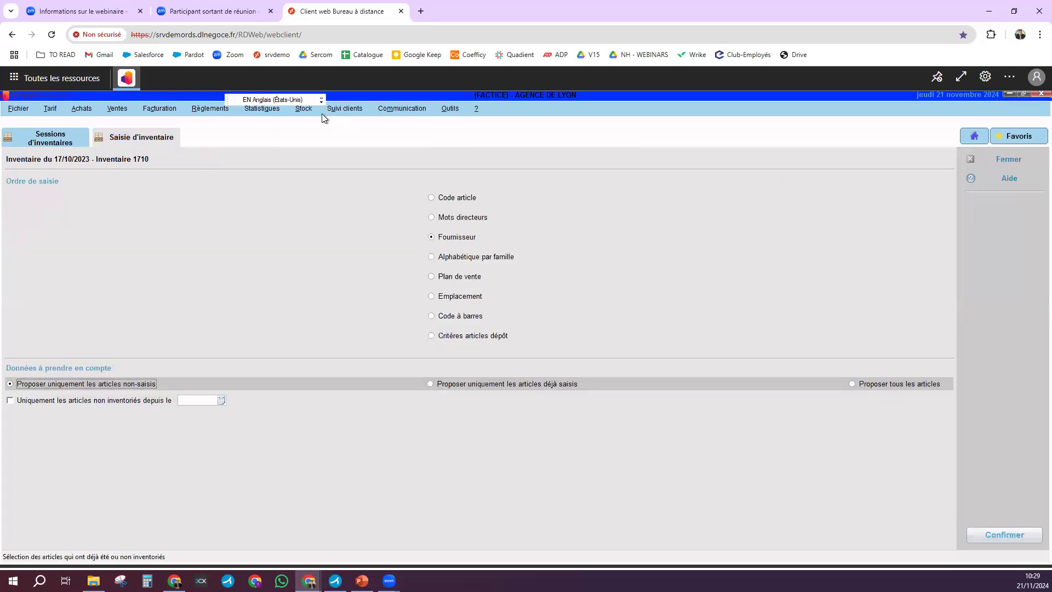
# Review the closure screen for Inventaire 1710 and leave it without closing the inventory.
pyautogui.click(293, 113)
pyautogui.moveTo(395, 266)
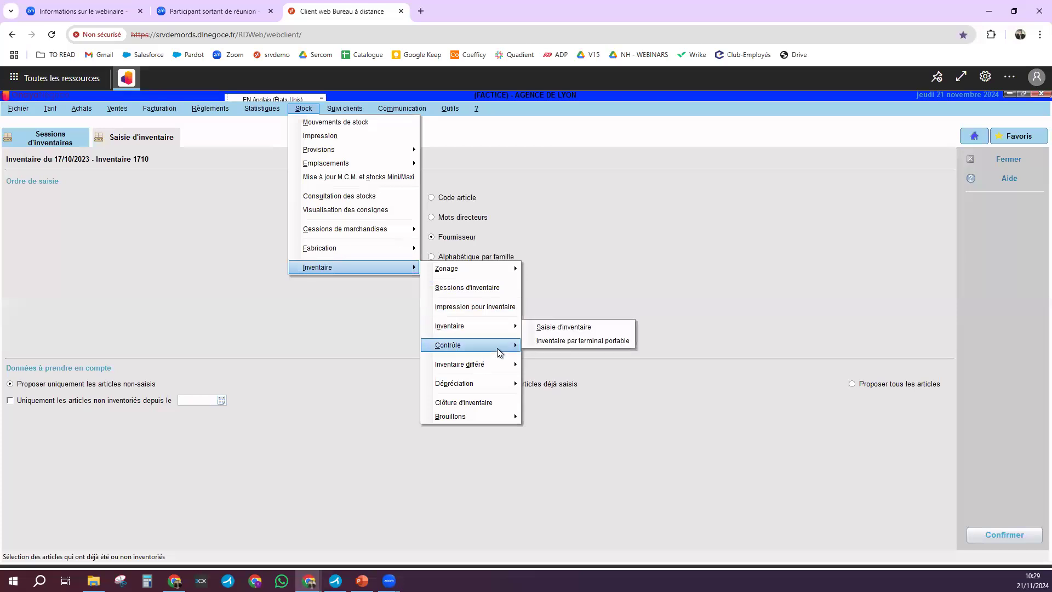
pyautogui.moveTo(498, 368)
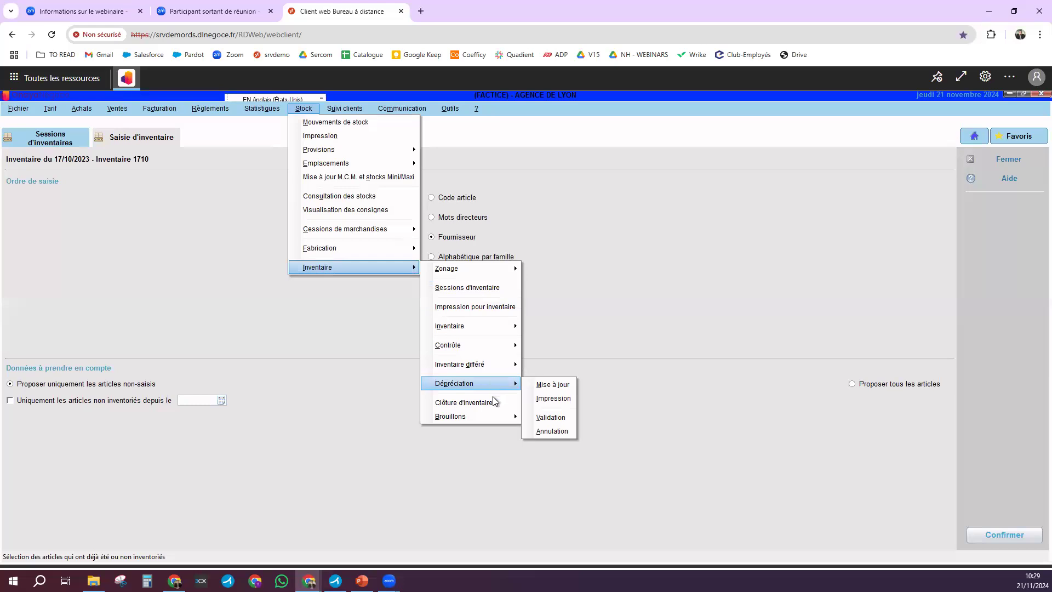
pyautogui.click(496, 404)
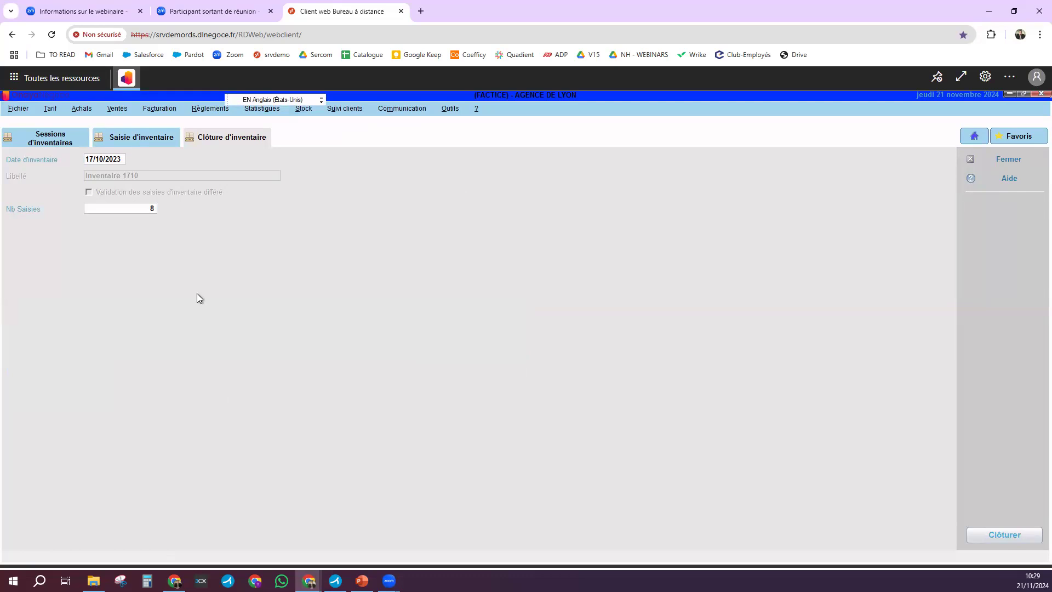
pyautogui.click(997, 159)
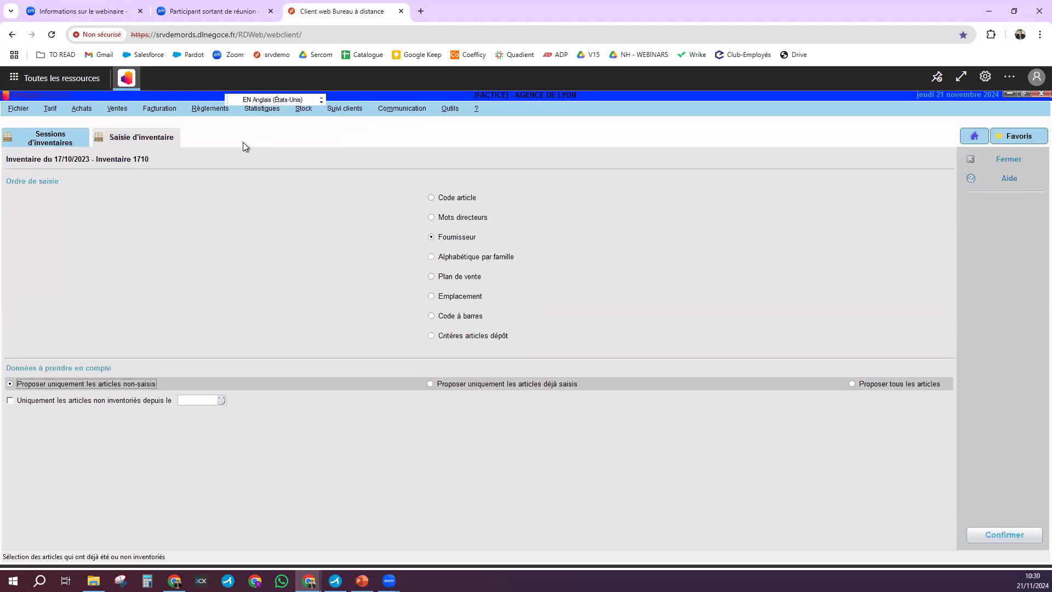
# Set up the inventory control report for Inventaire 1710, limited to already entered articles with inventory variances only.
pyautogui.click(305, 108)
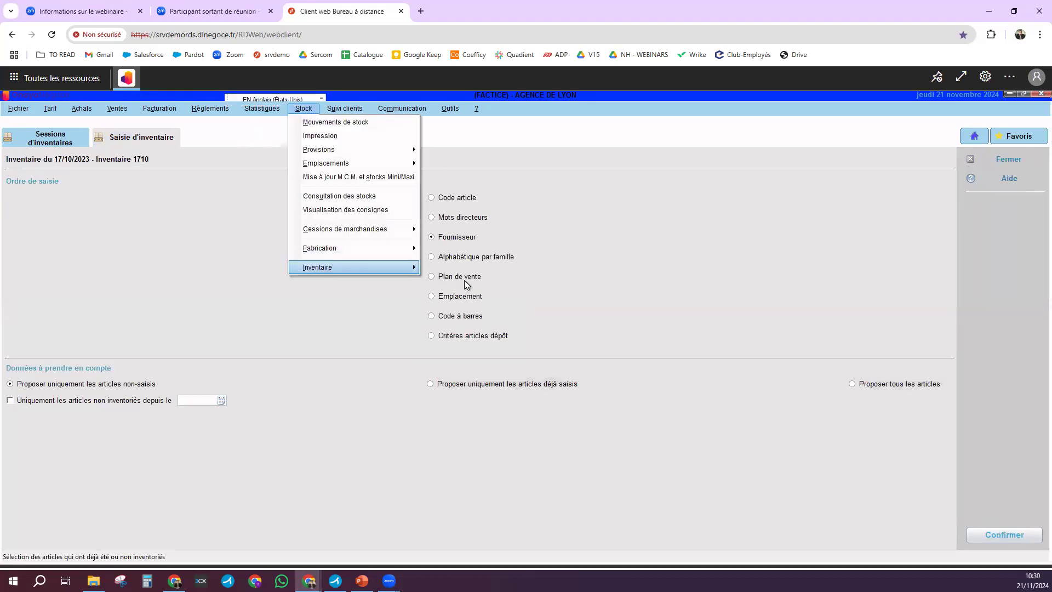
pyautogui.moveTo(349, 265)
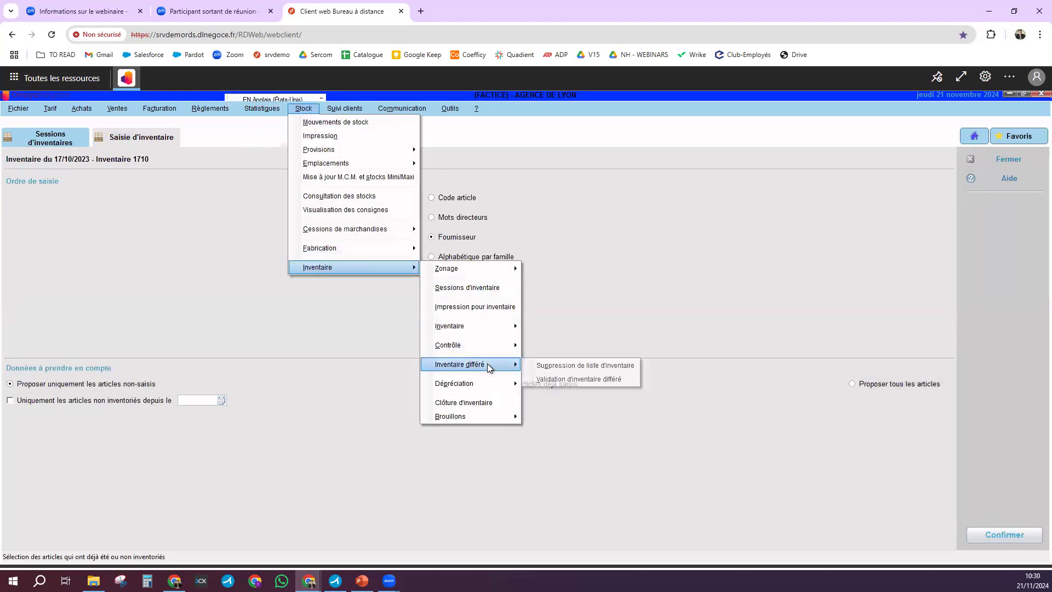
pyautogui.moveTo(485, 346)
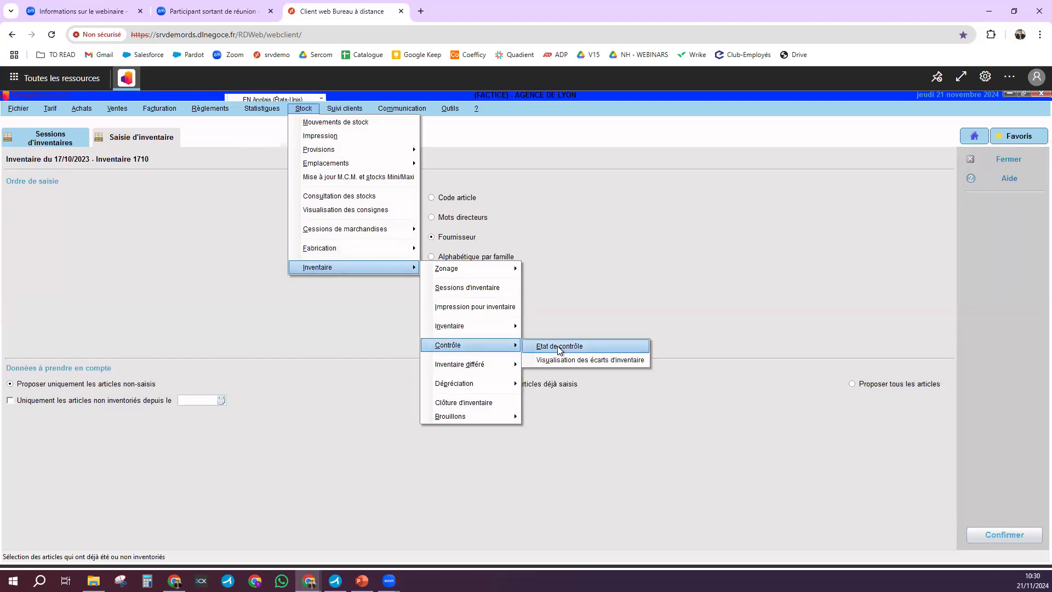
pyautogui.click(548, 346)
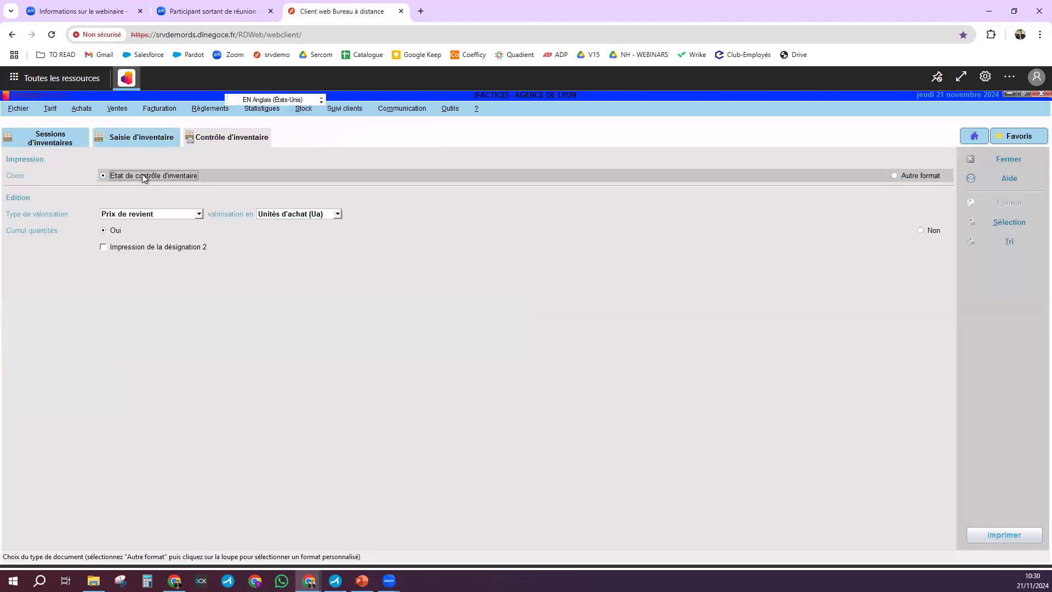
pyautogui.click(149, 214)
pyautogui.click(150, 213)
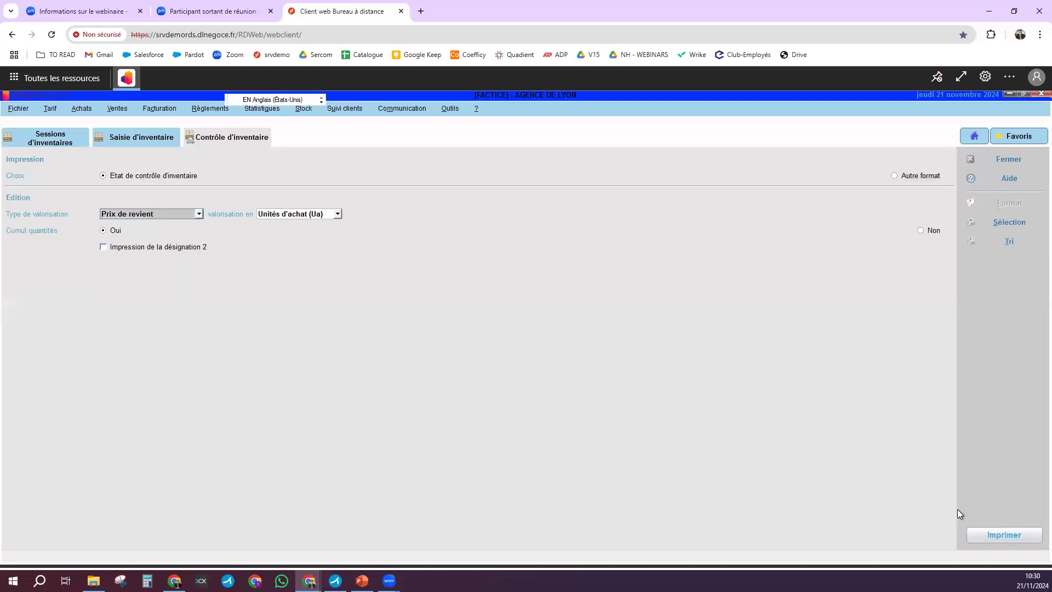
pyautogui.click(999, 221)
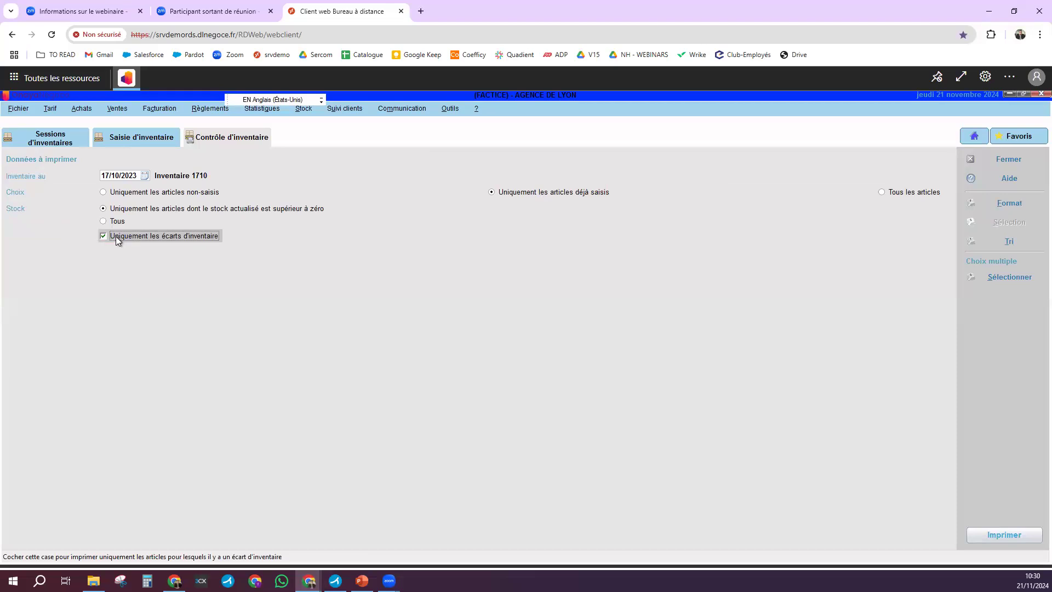
# Preview the inventory control report before printing, and close the preview.
pyautogui.click(1001, 534)
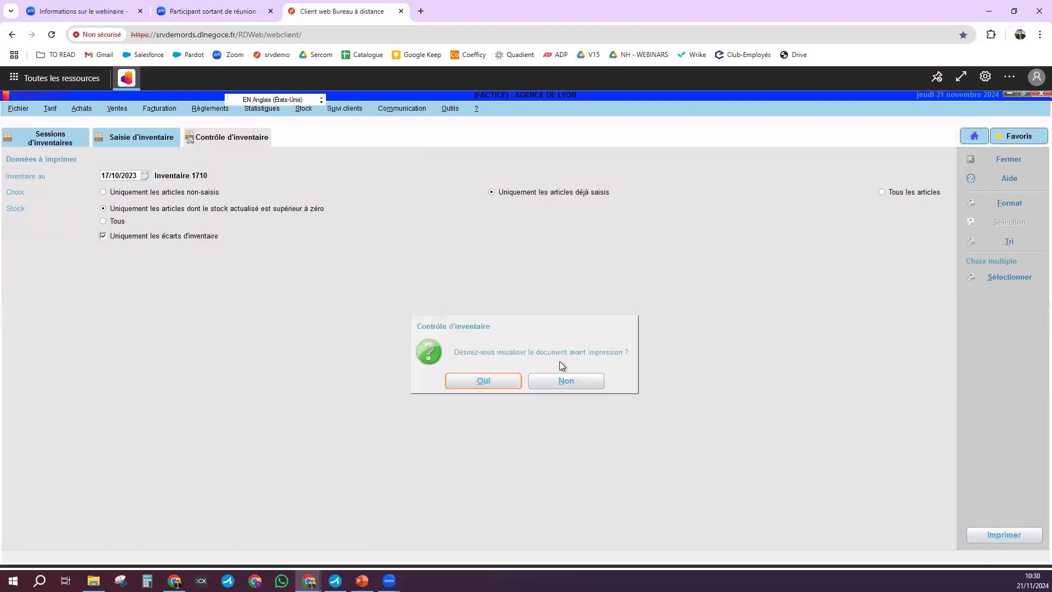
pyautogui.click(487, 381)
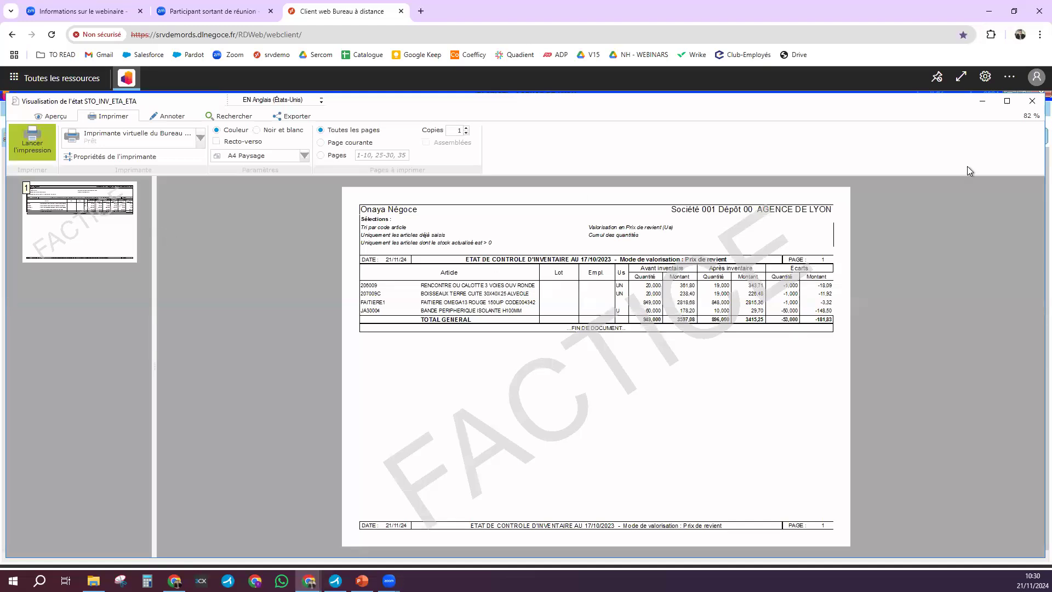
pyautogui.click(1031, 102)
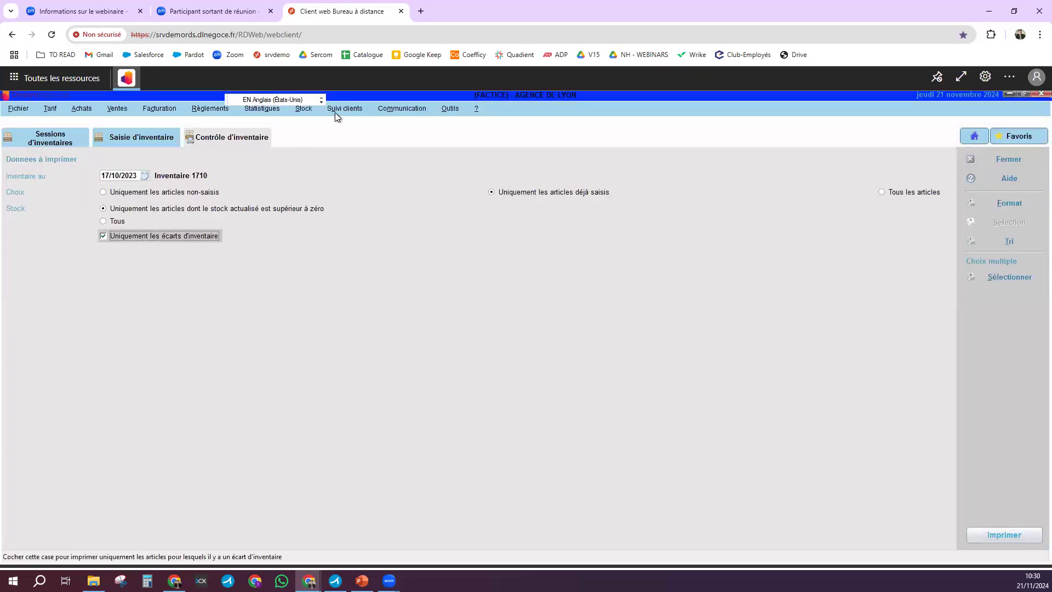
# Review the control report's valuation types, valuation units and variance-only selection, and close the report setup.
pyautogui.click(304, 109)
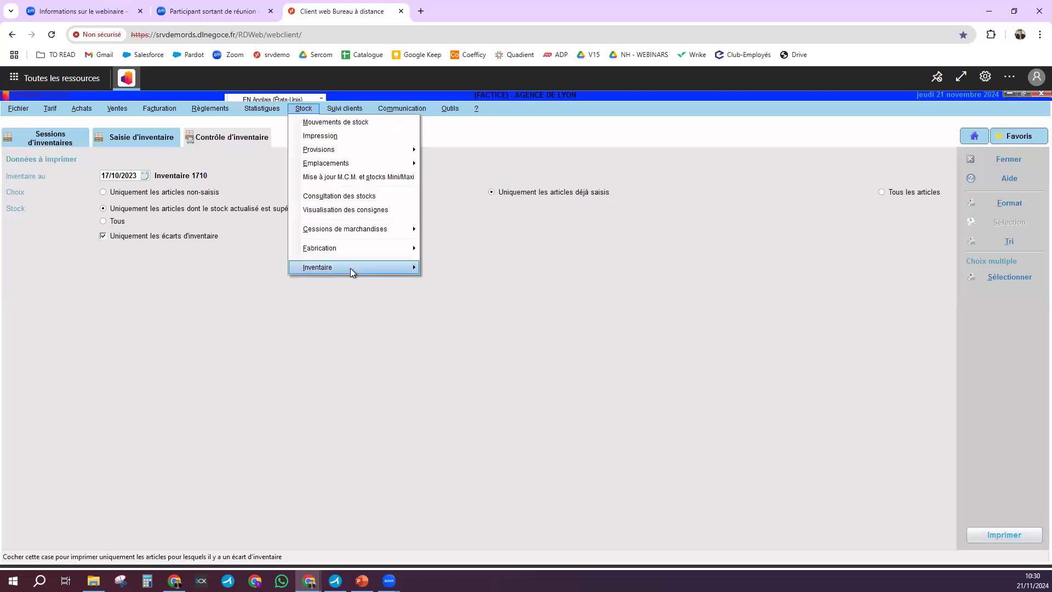
pyautogui.moveTo(351, 268)
pyautogui.moveTo(475, 348)
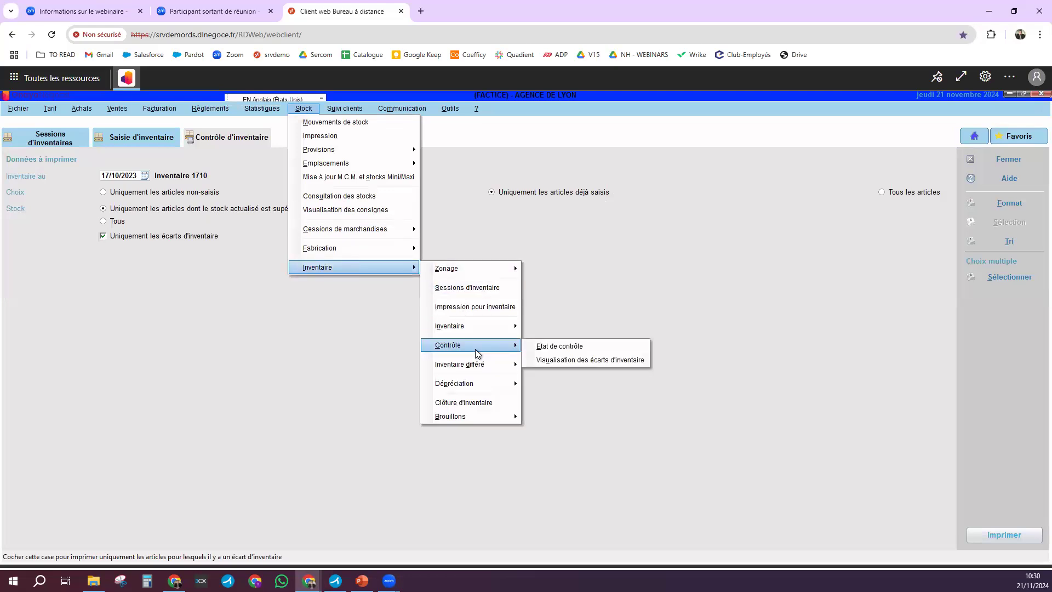
pyautogui.click(549, 352)
pyautogui.click(1008, 204)
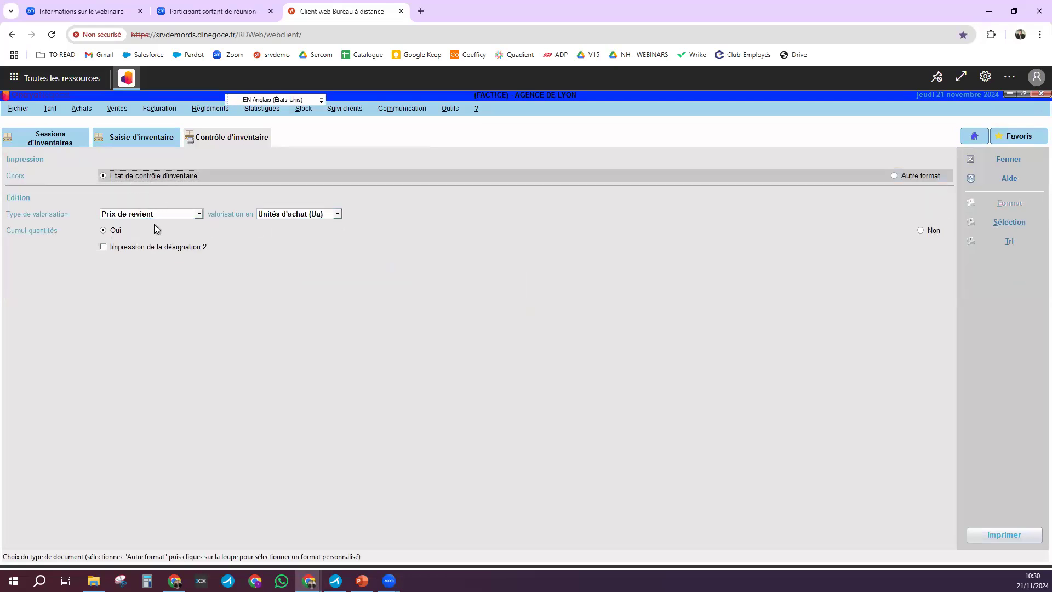
pyautogui.click(292, 215)
pyautogui.click(295, 216)
pyautogui.click(294, 216)
pyautogui.click(182, 215)
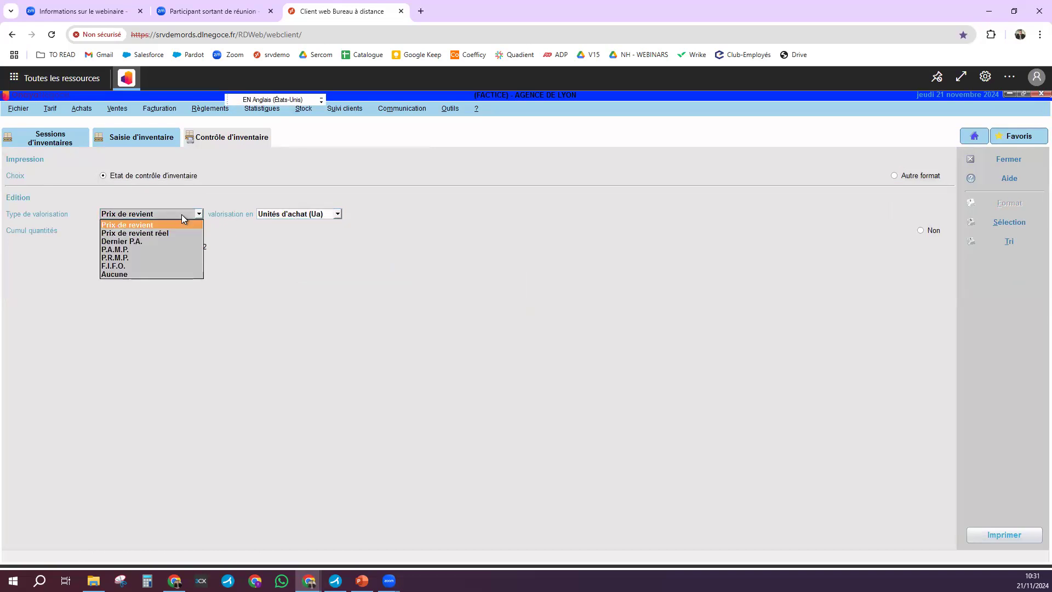
pyautogui.click(182, 215)
pyautogui.click(1010, 223)
pyautogui.click(144, 237)
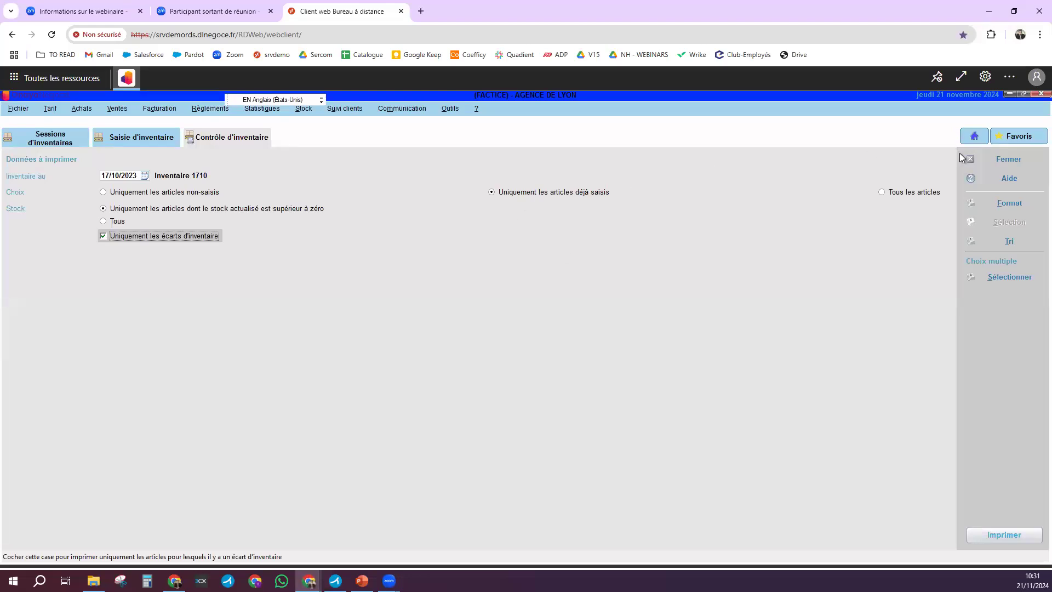
pyautogui.click(1012, 160)
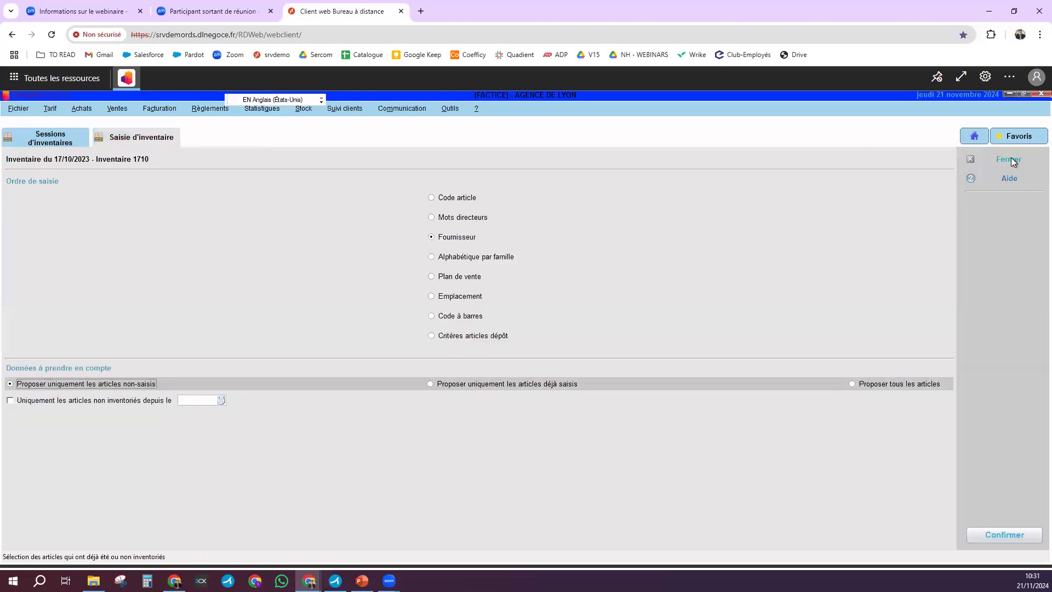
# Leave inventory entry, check the movement-blocking setting of session INVENTAIRE AU 10/10/2023, and close the sessions list.
pyautogui.click(1013, 160)
pyautogui.click(306, 109)
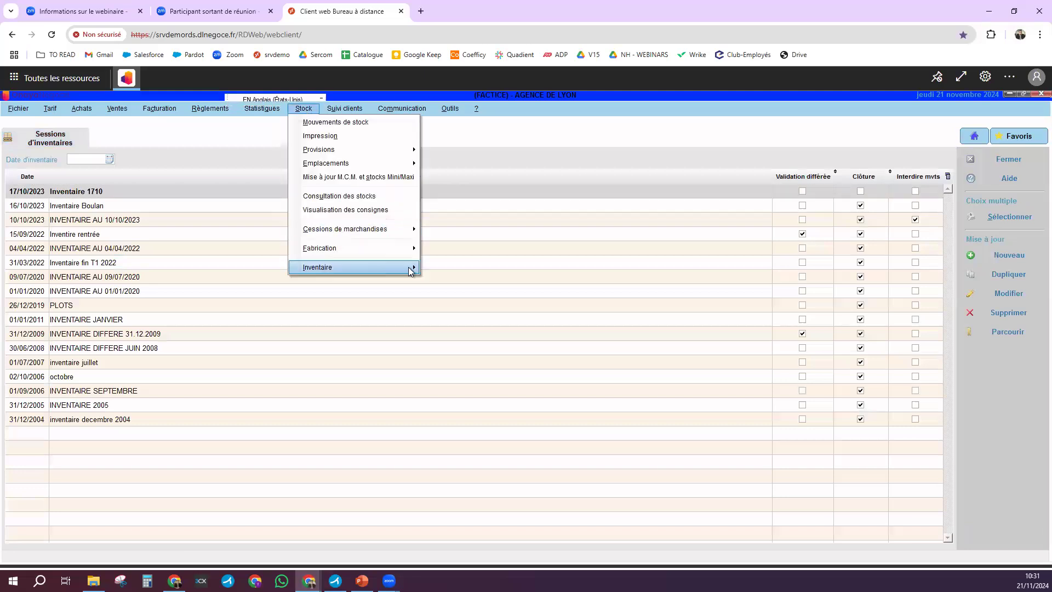
pyautogui.moveTo(409, 268)
pyautogui.moveTo(471, 420)
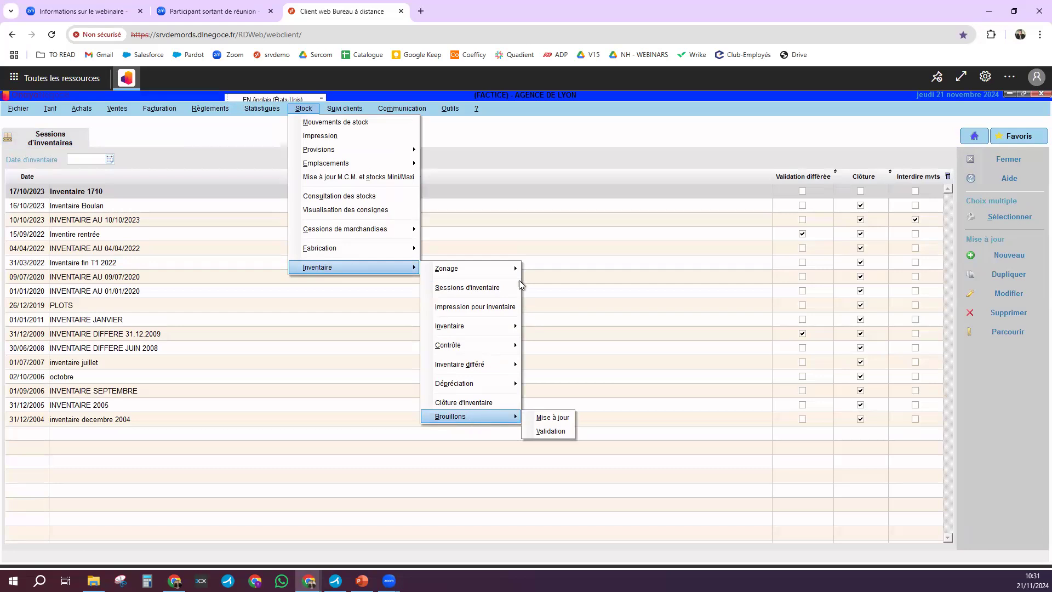
pyautogui.click(886, 249)
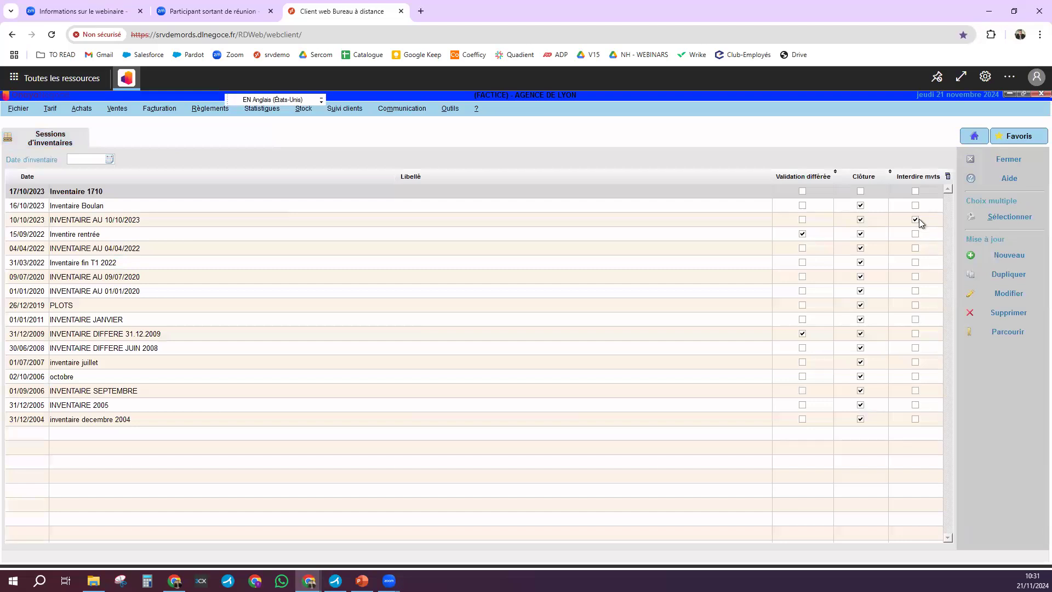
pyautogui.click(109, 222)
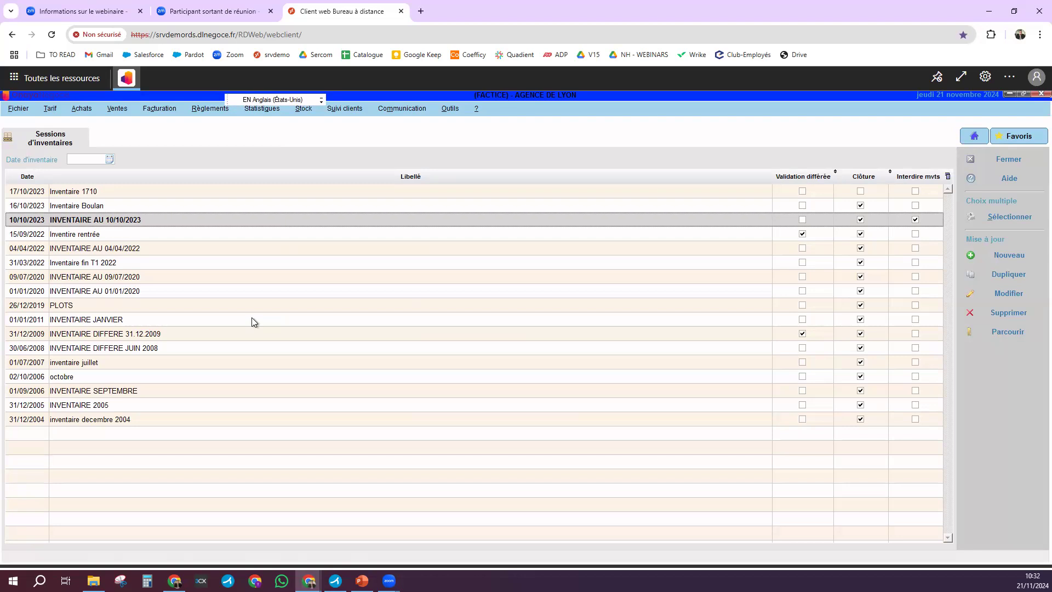
pyautogui.click(1005, 159)
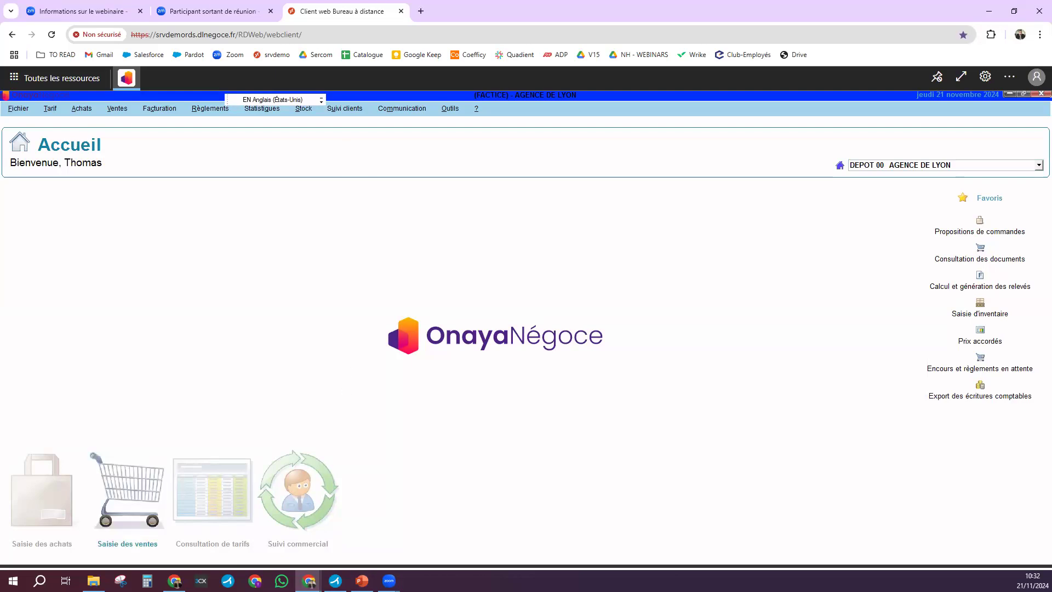
pyautogui.hotkey('alt', 'Tab')
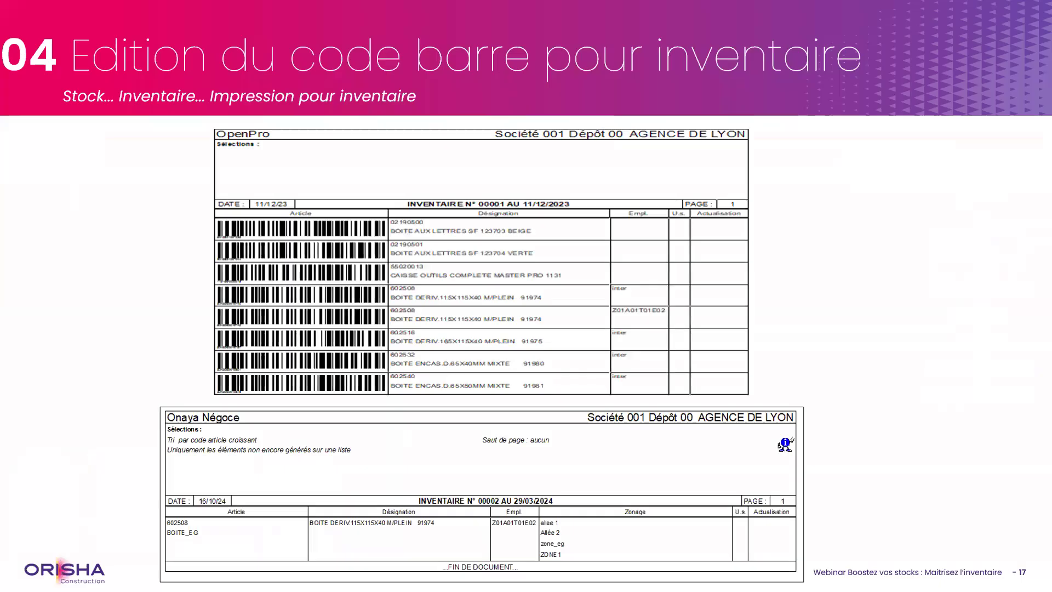
pyautogui.press('Right')
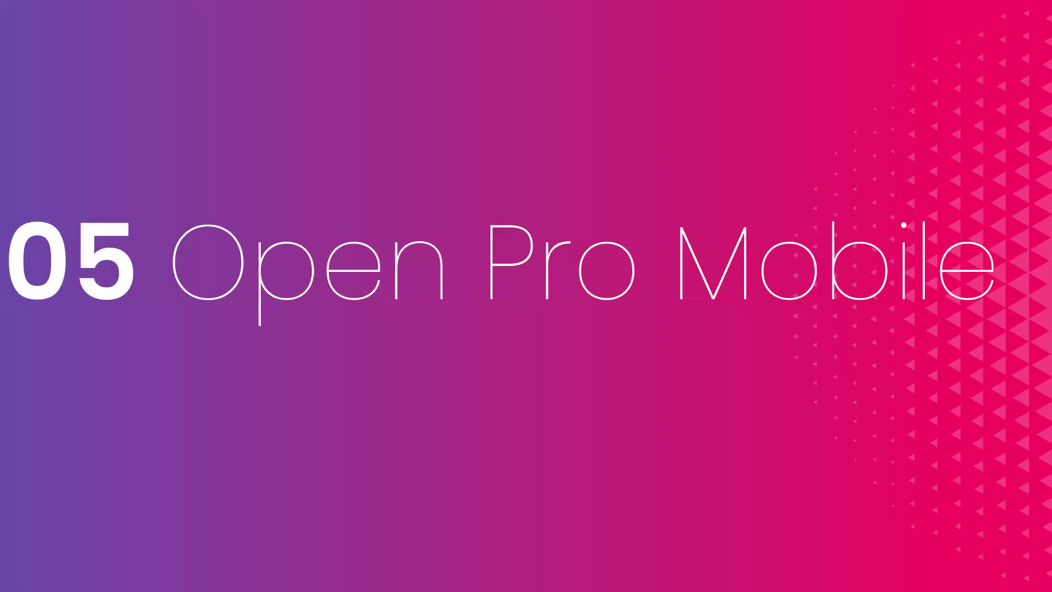
pyautogui.press('Right')
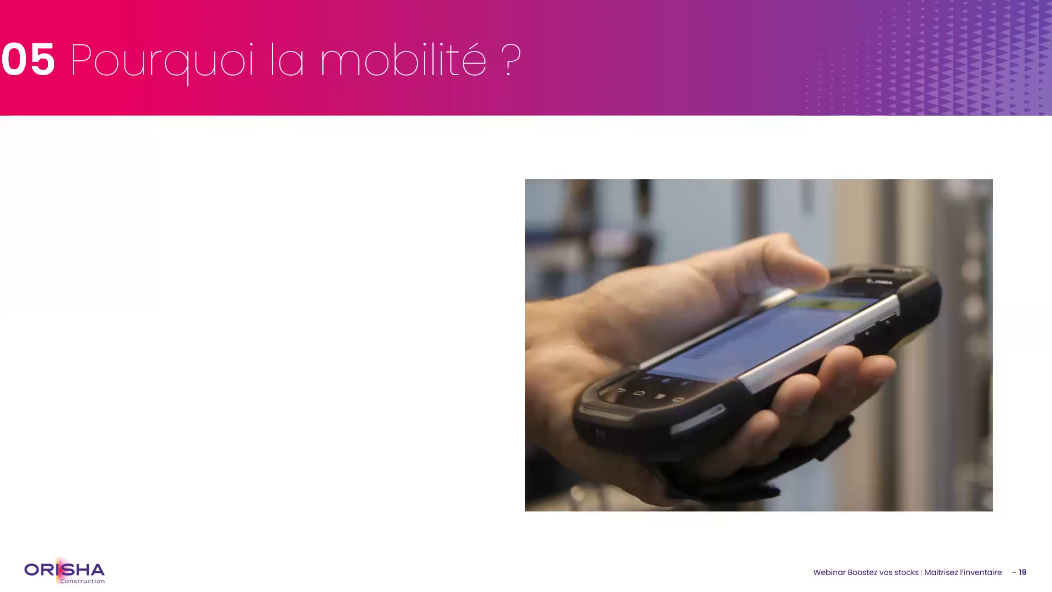
pyautogui.press('Right')
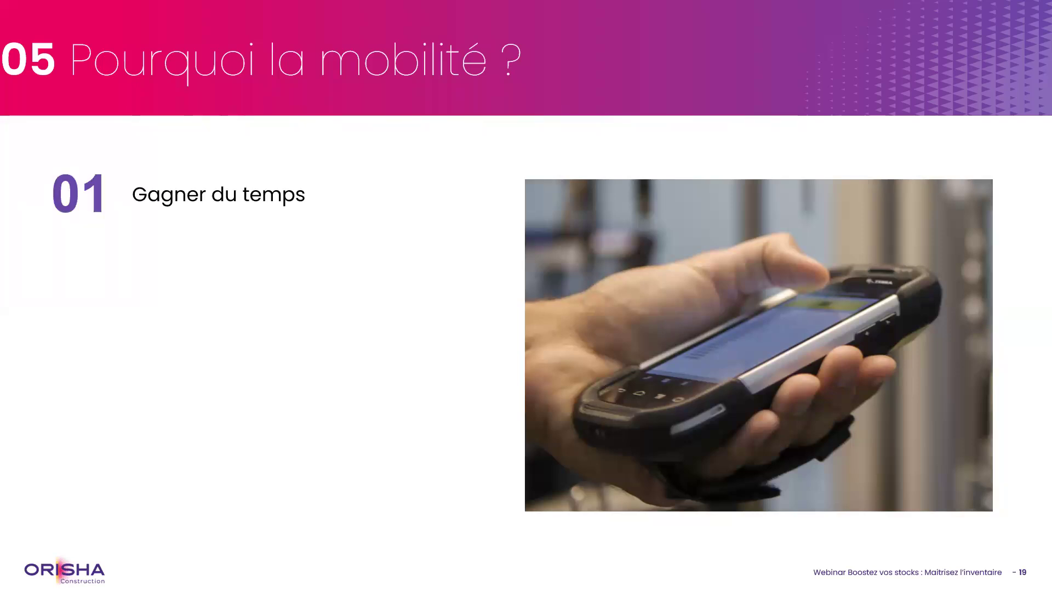